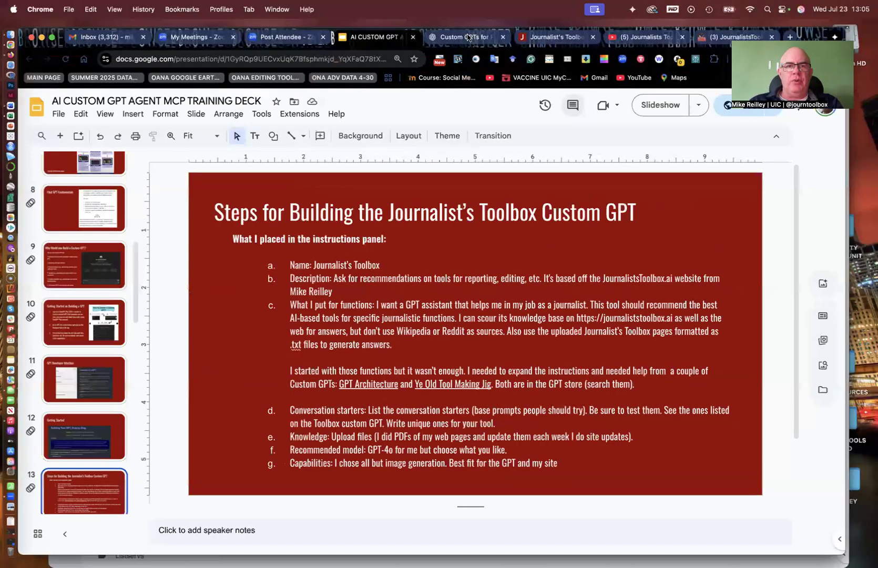
# Step: Switch to the open ChatGPT conversation about custom GPTs, read through its answer, and open the GPTs directory
pyautogui.click(467, 38)
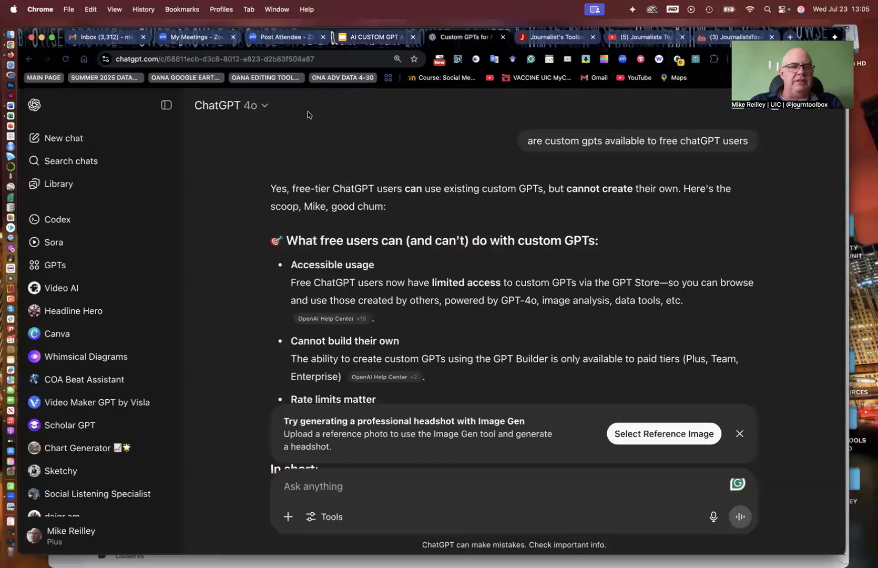
pyautogui.scroll(-15, 326, 200)
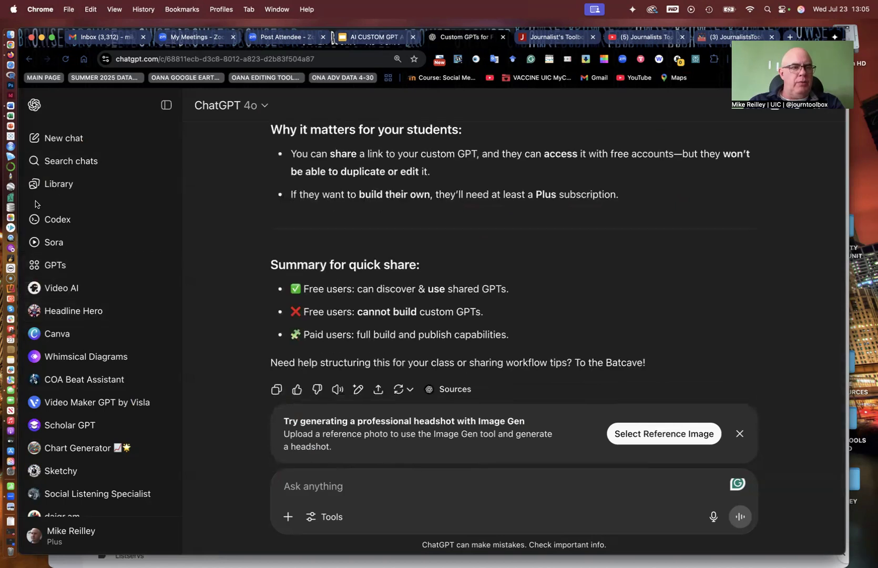
pyautogui.click(56, 270)
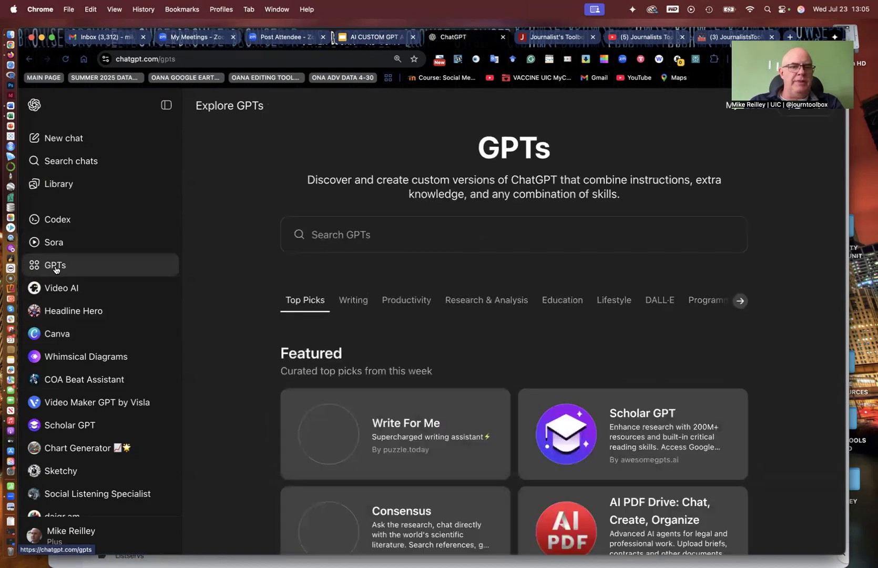
# Step: Browse the top picks in the GPTs directory, examining the Featured, Trending and By ChatGPT sections
pyautogui.scroll(-1, 310, 284)
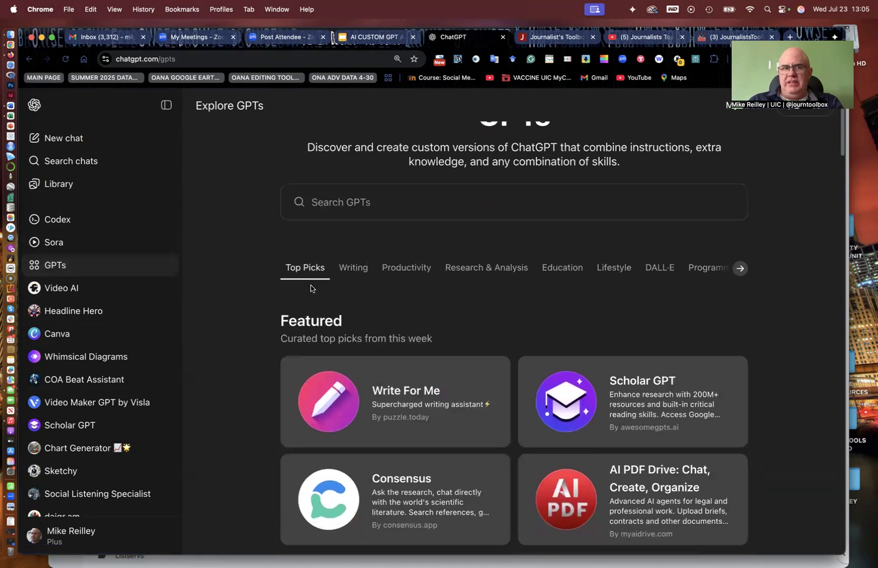
pyautogui.scroll(-2, 310, 289)
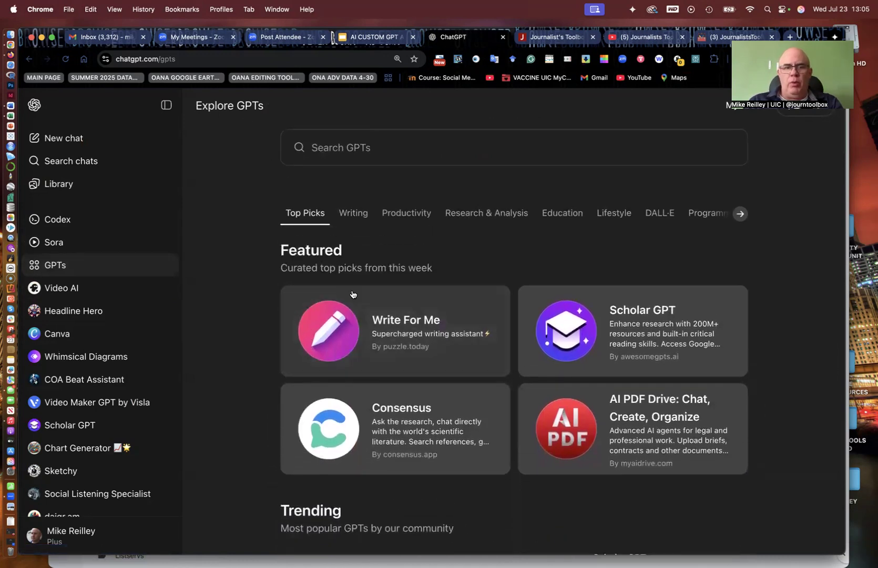
pyautogui.scroll(-1, 399, 358)
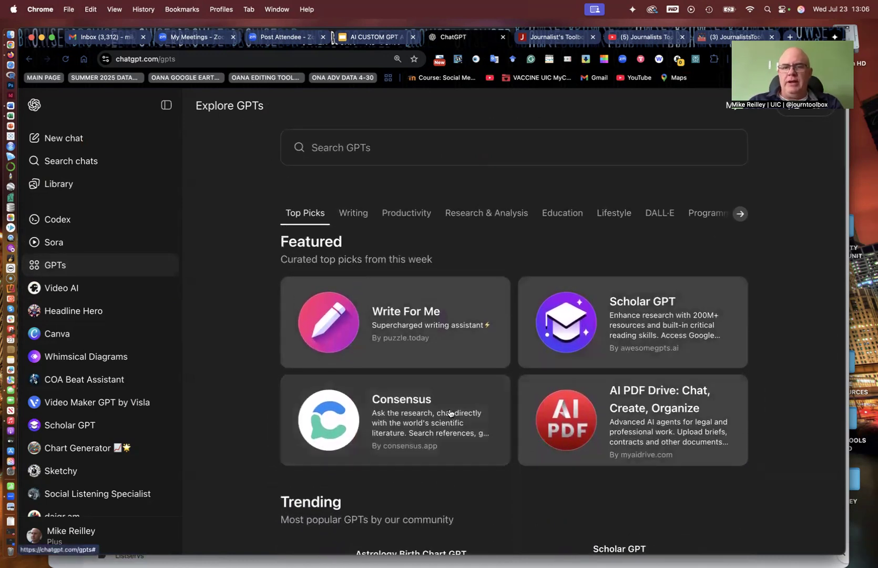
pyautogui.scroll(-10, 419, 434)
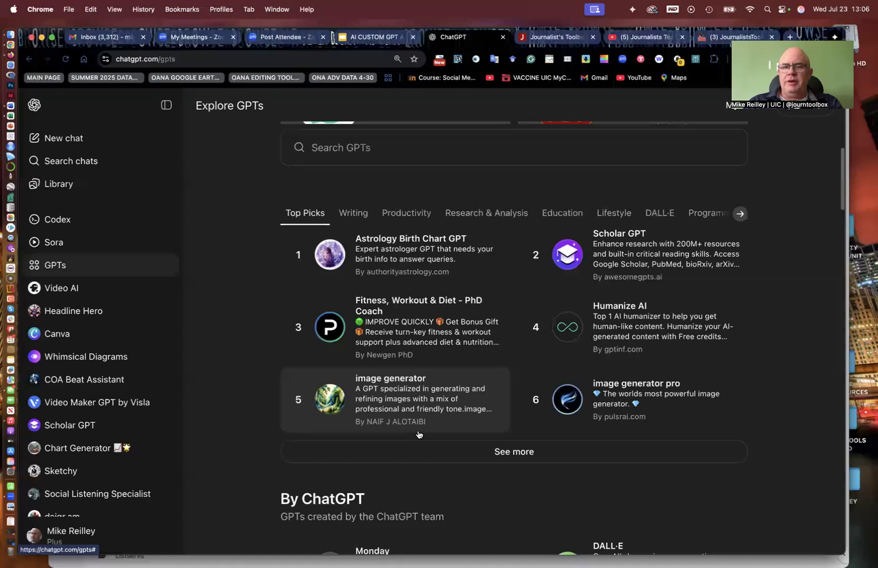
pyautogui.scroll(9, 423, 357)
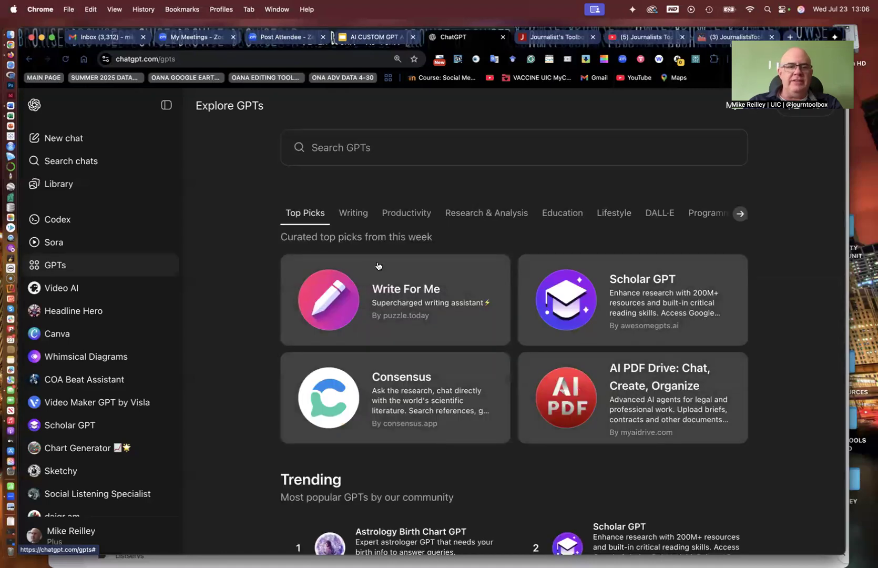
pyautogui.scroll(-3, 439, 437)
pyautogui.scroll(2, 439, 436)
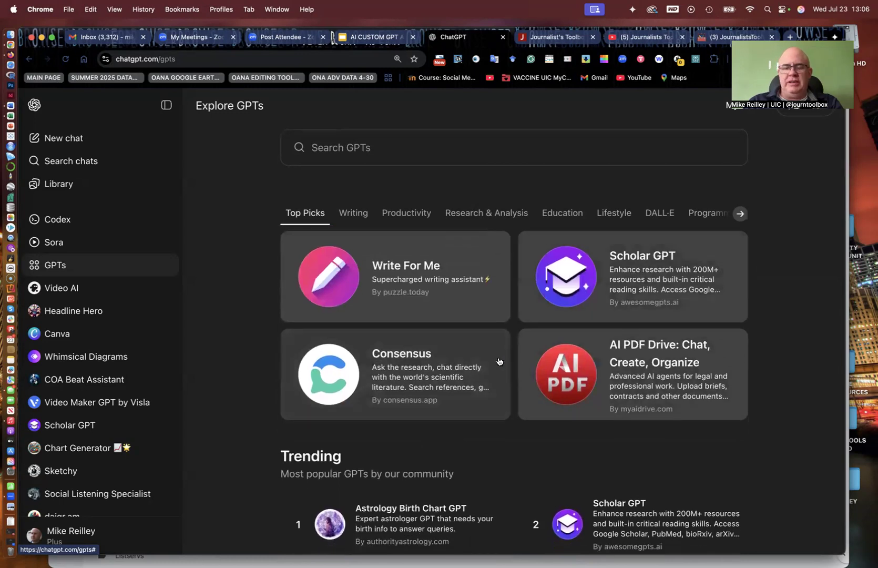
pyautogui.scroll(-5, 498, 361)
pyautogui.scroll(-2, 499, 361)
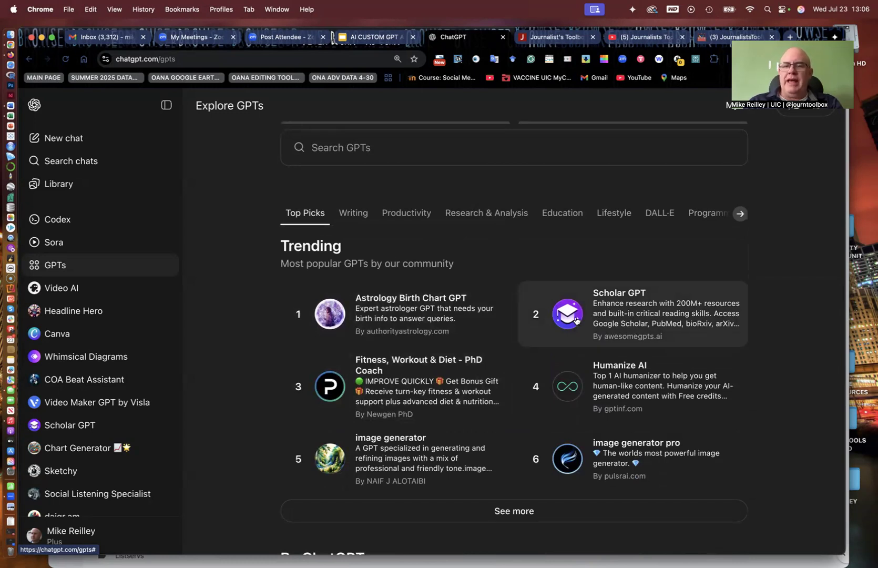
pyautogui.scroll(-2, 510, 369)
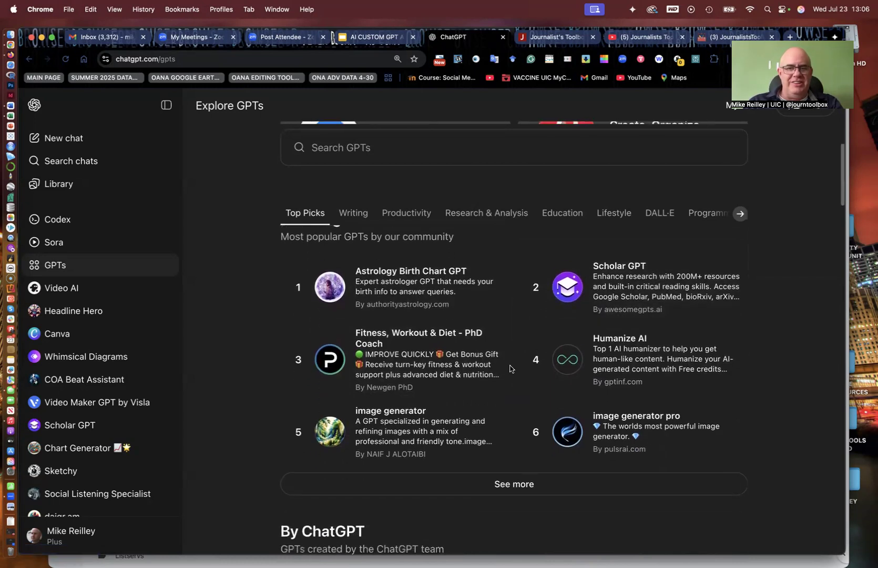
pyautogui.scroll(-5, 510, 369)
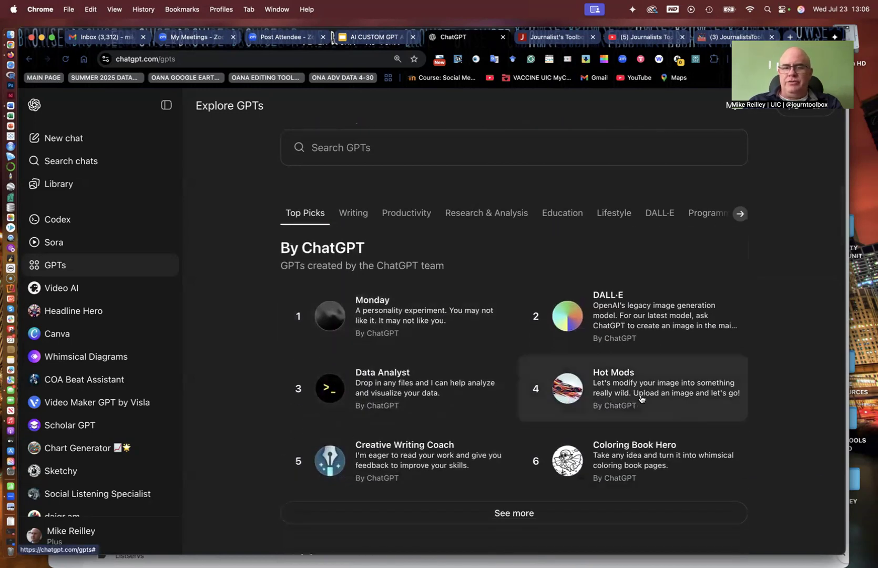
# Step: Search the GPTs directory for "headline writing" and look through the matching GPTs
pyautogui.scroll(5, 623, 386)
pyautogui.scroll(3, 624, 385)
pyautogui.click(338, 237)
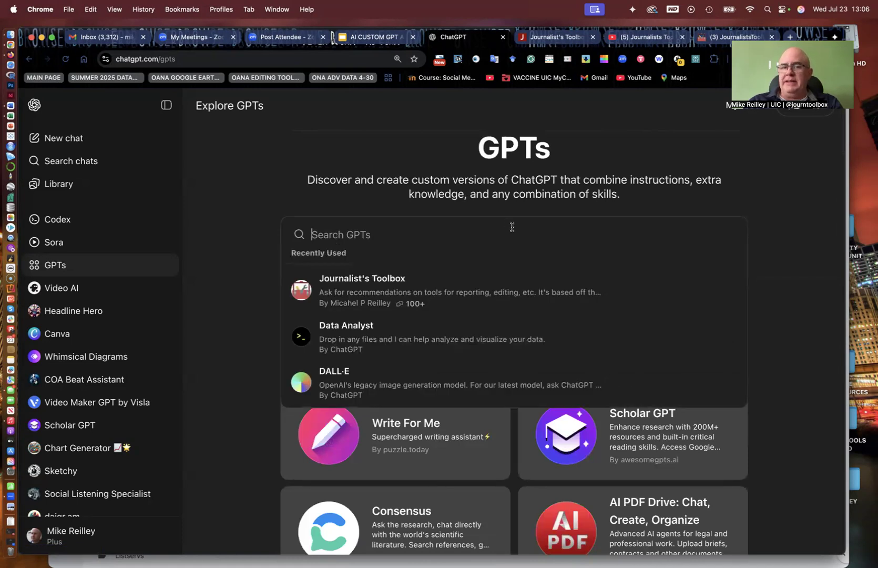
pyautogui.write('he')
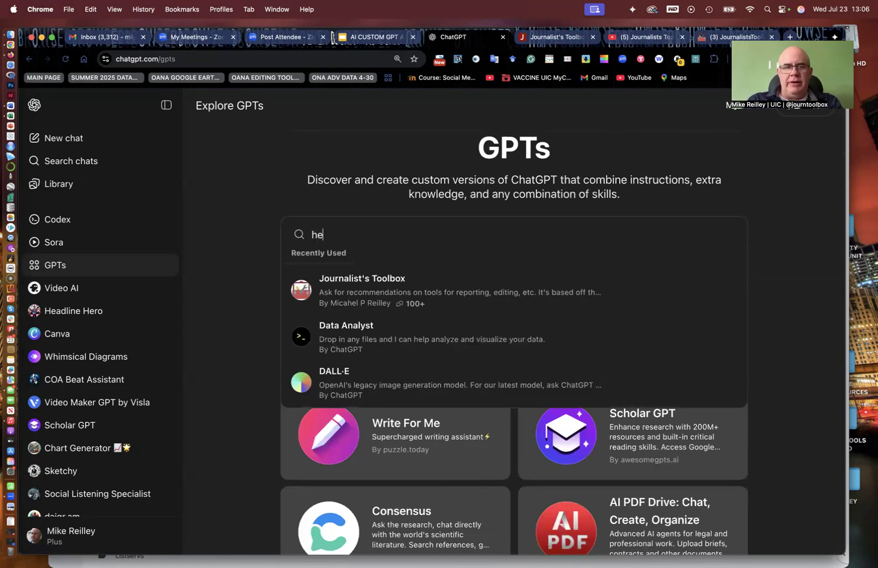
pyautogui.write('adline writing')
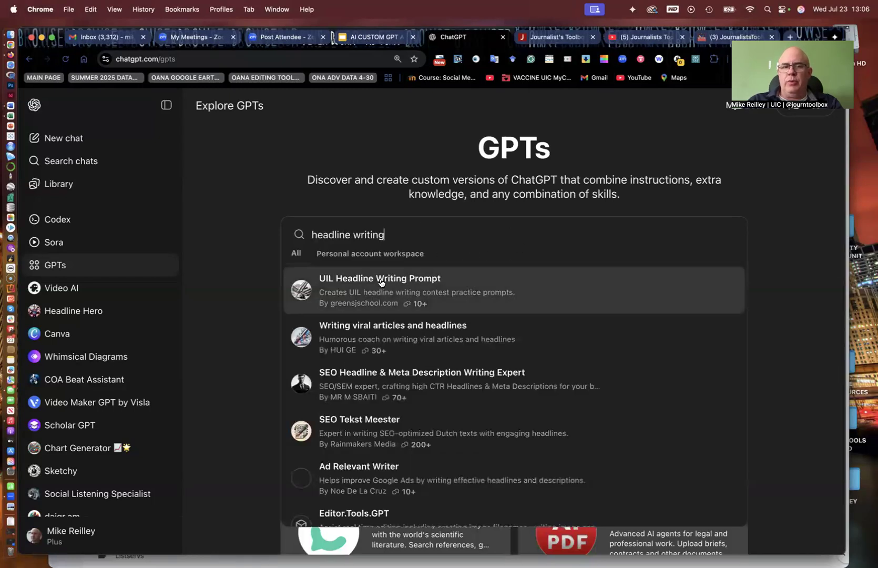
pyautogui.scroll(-2, 381, 397)
pyautogui.scroll(-4, 381, 396)
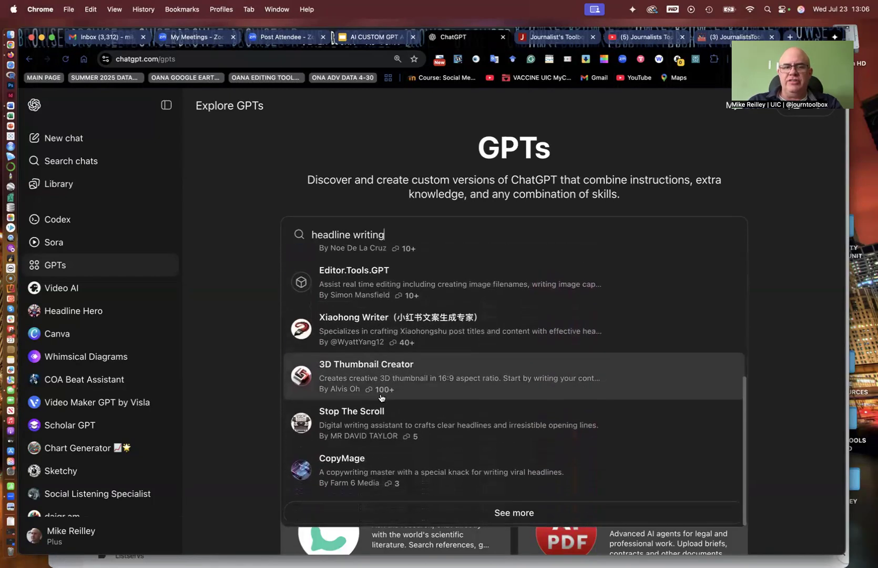
pyautogui.scroll(6, 369, 446)
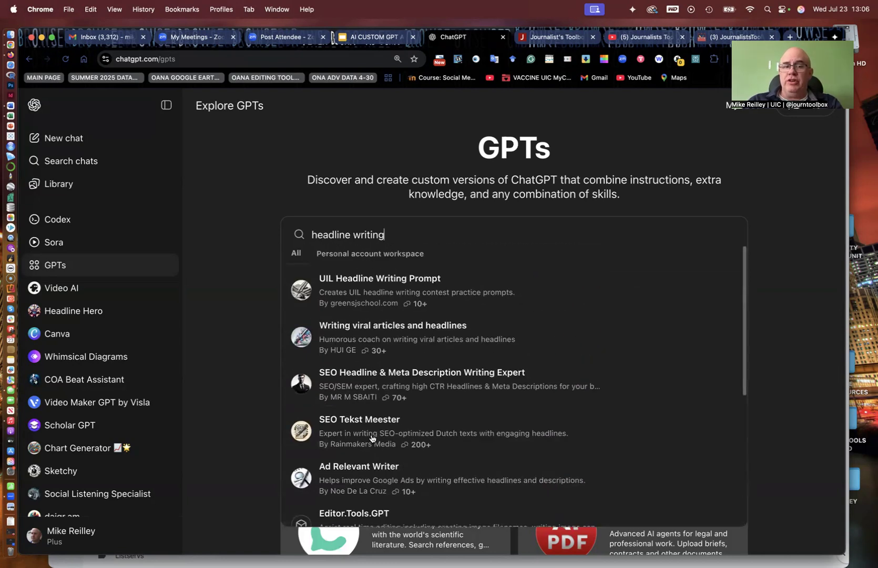
# Step: Search the directory for "Journalist's Toolbox" instead and start a chat with that custom GPT
pyautogui.moveTo(386, 235); pyautogui.dragTo(309, 234)
pyautogui.write("Journalist's Toolbox")
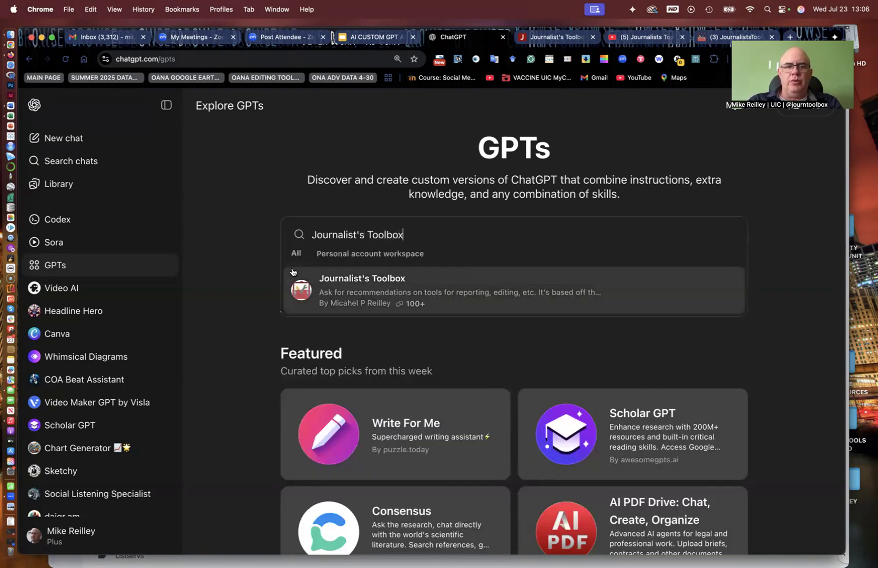
pyautogui.click(356, 282)
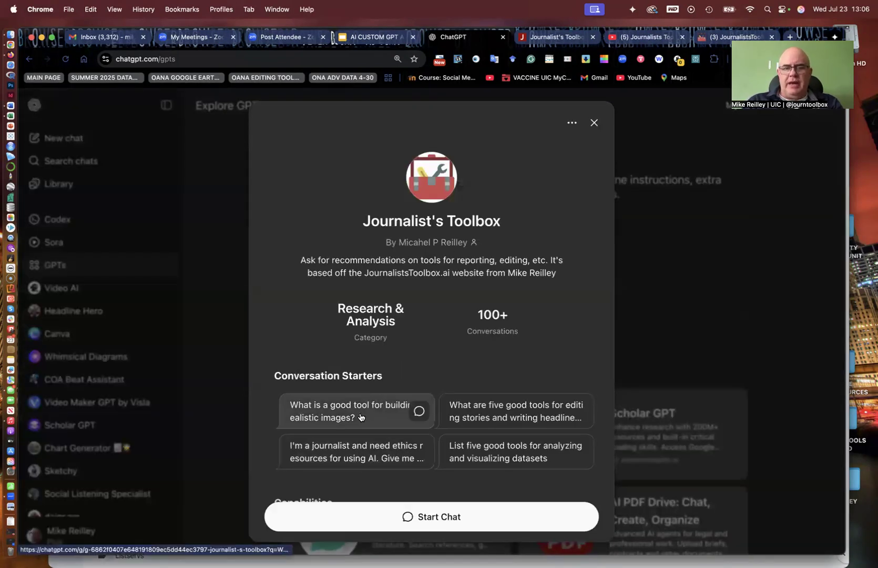
pyautogui.click(462, 515)
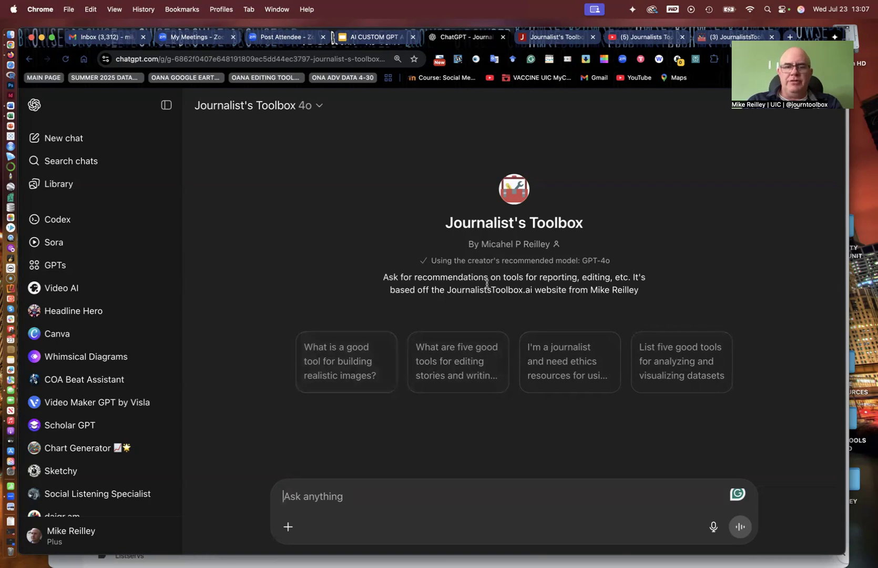
# Step: Ask the conversation starter "What is a good tool for building realistic images?" and review the recommended tools and links
pyautogui.click(328, 366)
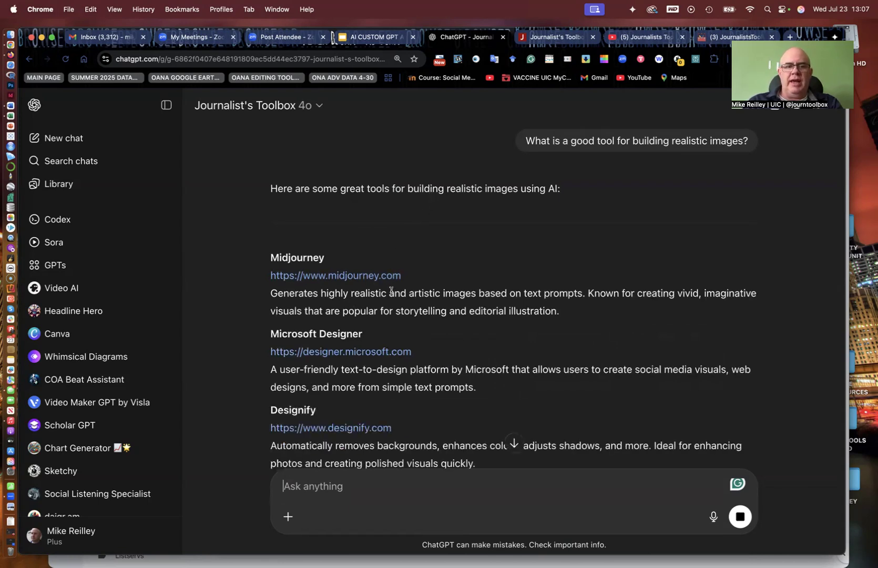
pyautogui.scroll(-10, 391, 292)
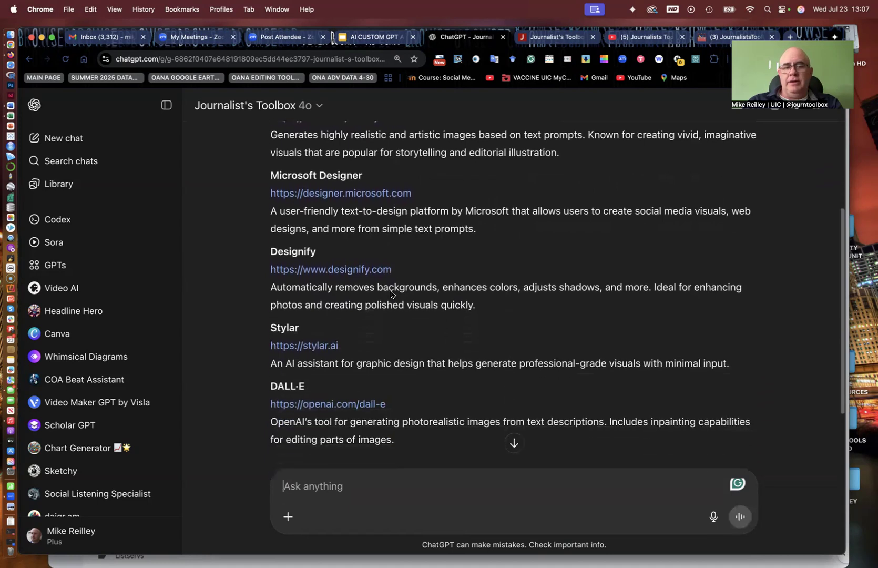
pyautogui.scroll(8, 391, 295)
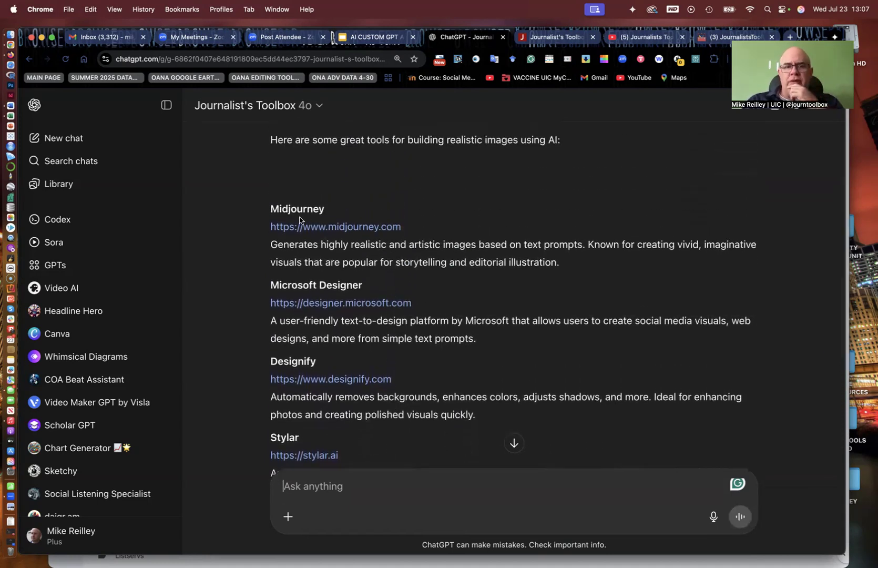
pyautogui.scroll(-8, 302, 252)
pyautogui.scroll(5, 307, 360)
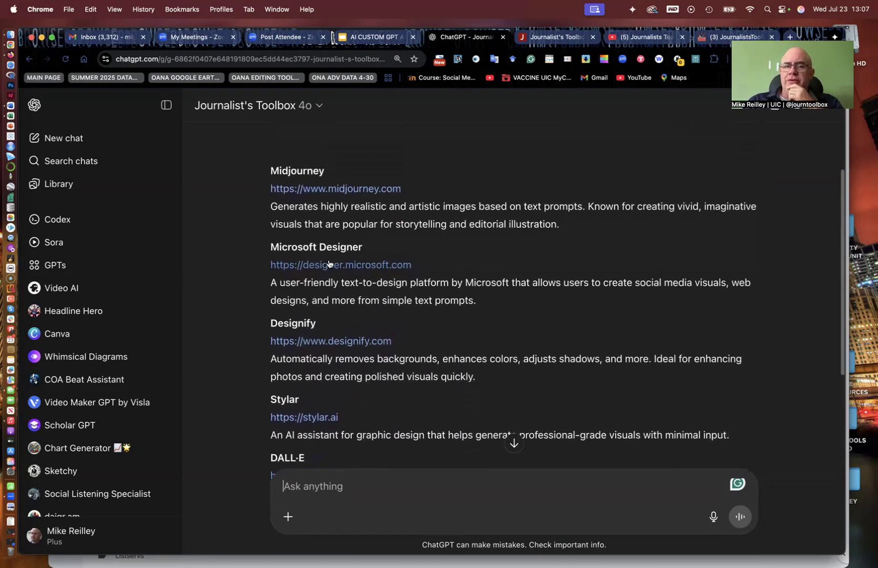
pyautogui.scroll(-4, 318, 353)
pyautogui.scroll(-2, 317, 354)
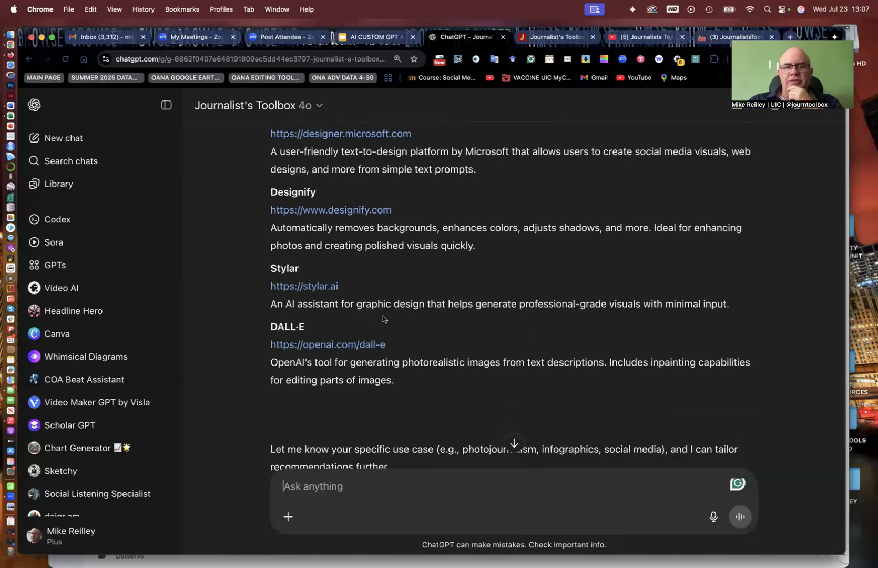
pyautogui.scroll(9, 367, 336)
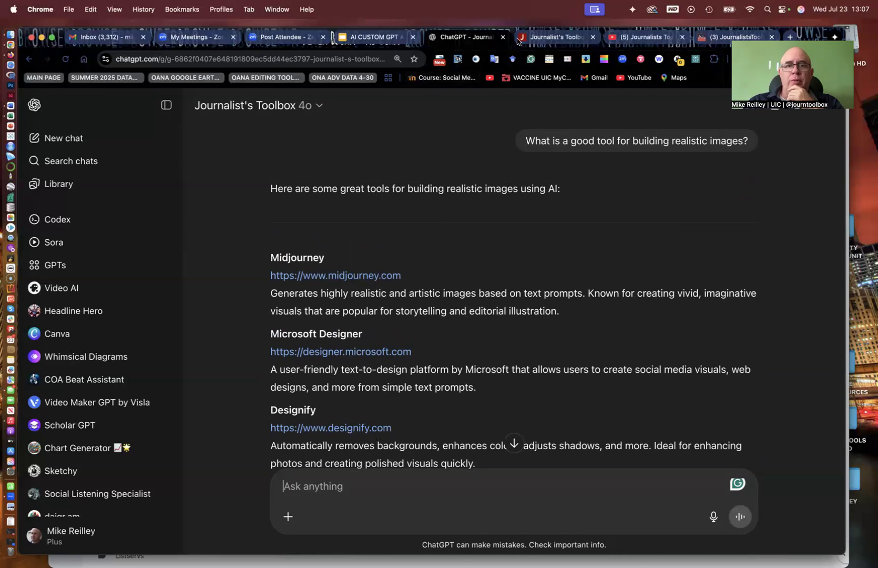
# Step: Switch to the journaliststoolbox.ai homepage, look over its topic tiles, and open the "Image creation | editing" page
pyautogui.click(541, 38)
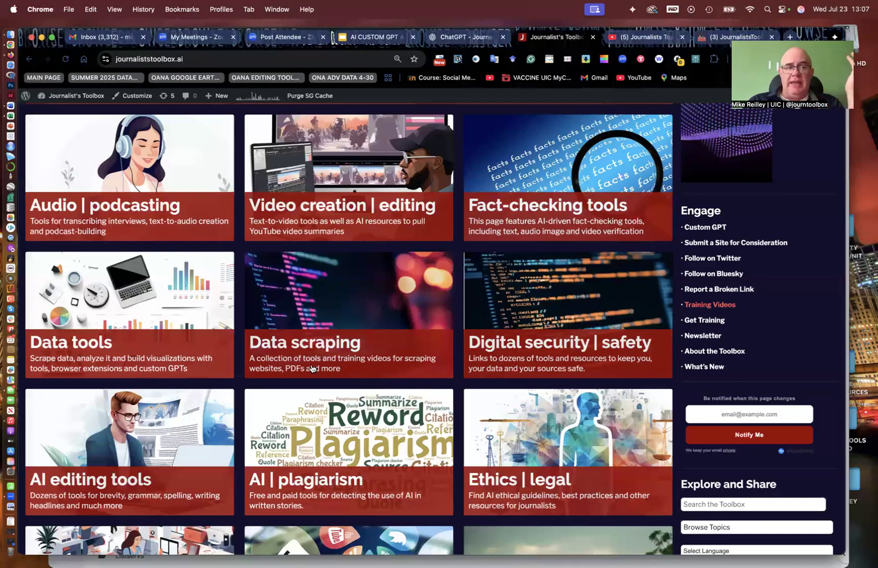
pyautogui.scroll(4, 311, 368)
pyautogui.scroll(-8, 312, 368)
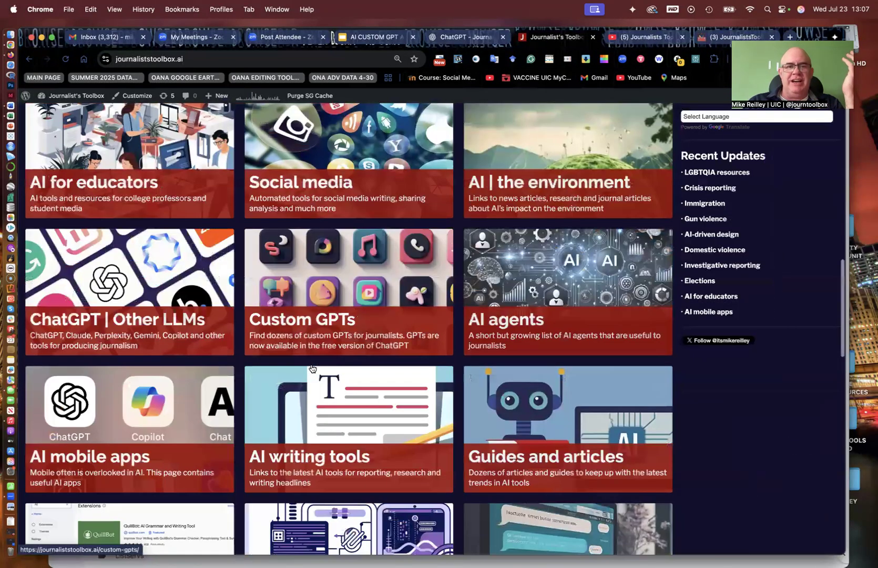
pyautogui.scroll(8, 312, 369)
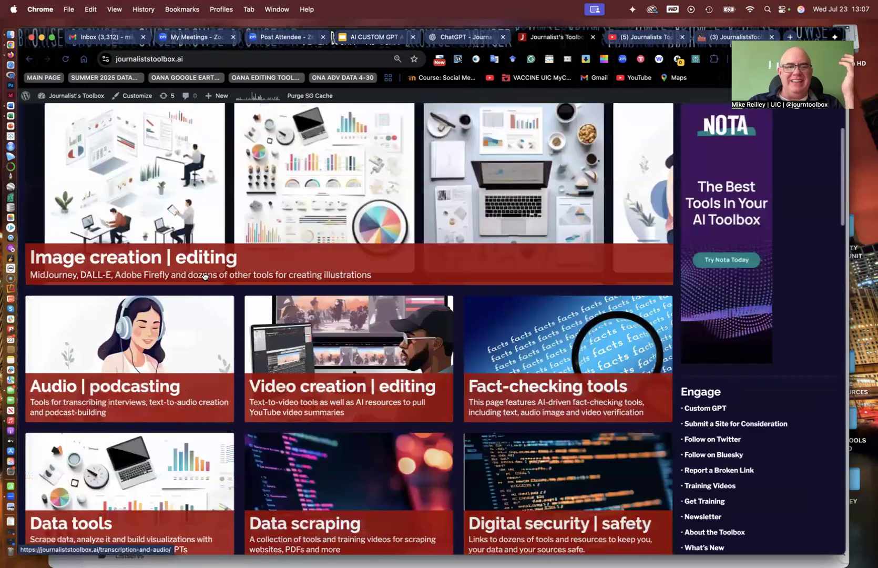
pyautogui.click(205, 276)
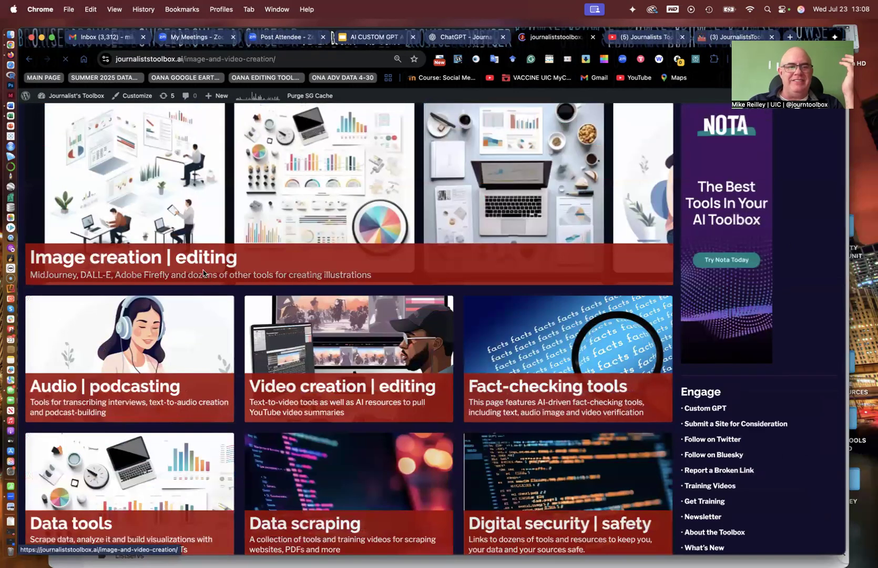
# Step: Examine the image creation and editing page's What's New entries and tool listings, then return to its beginning
pyautogui.scroll(-5, 341, 428)
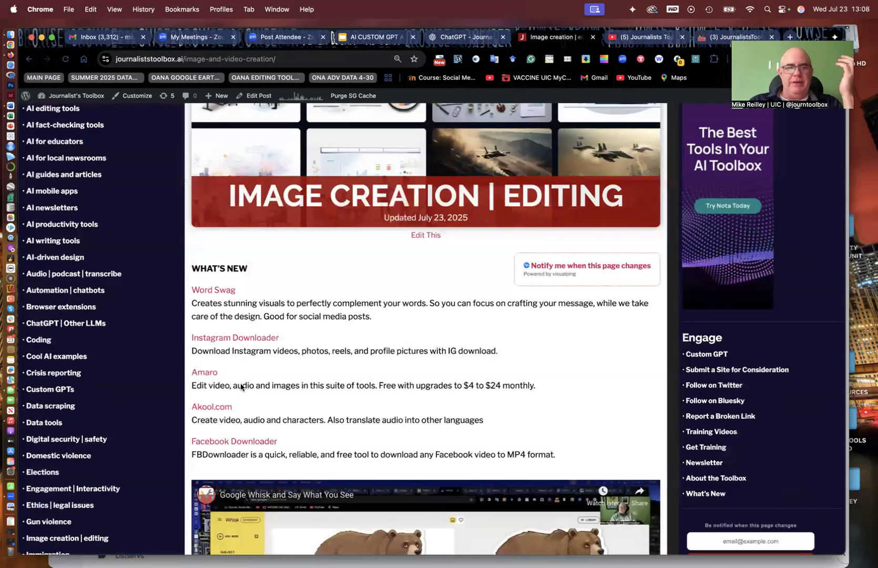
pyautogui.scroll(-4, 241, 388)
pyautogui.scroll(-10, 241, 386)
pyautogui.scroll(6, 241, 388)
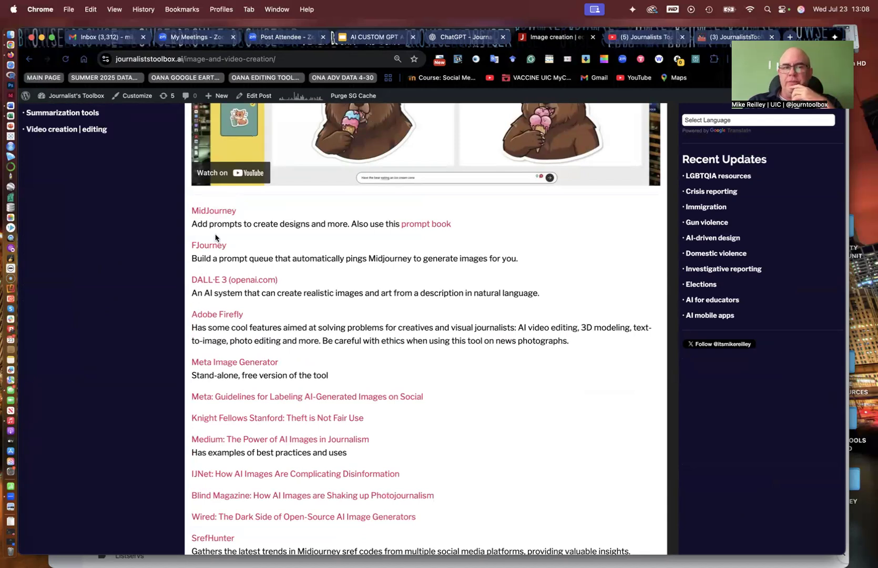
pyautogui.scroll(-1, 225, 316)
pyautogui.scroll(-1, 225, 316)
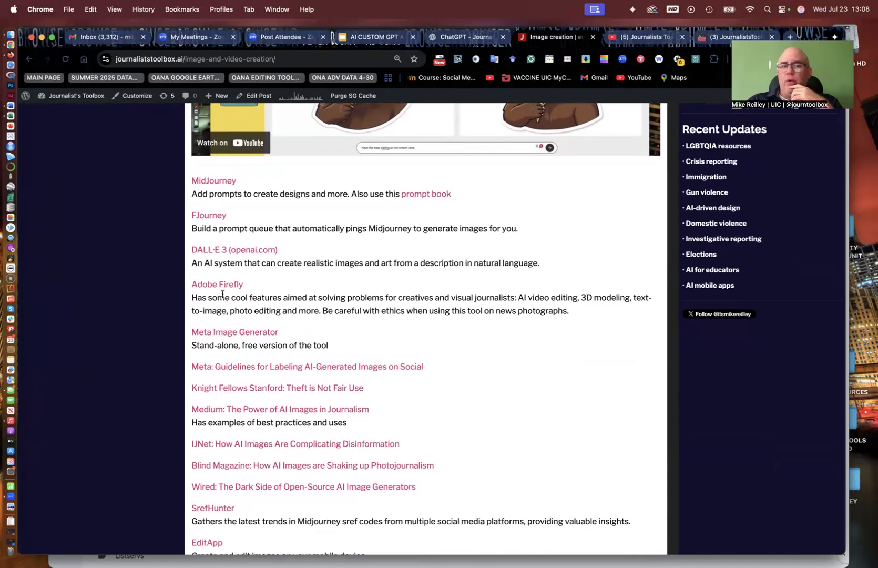
pyautogui.scroll(5, 240, 342)
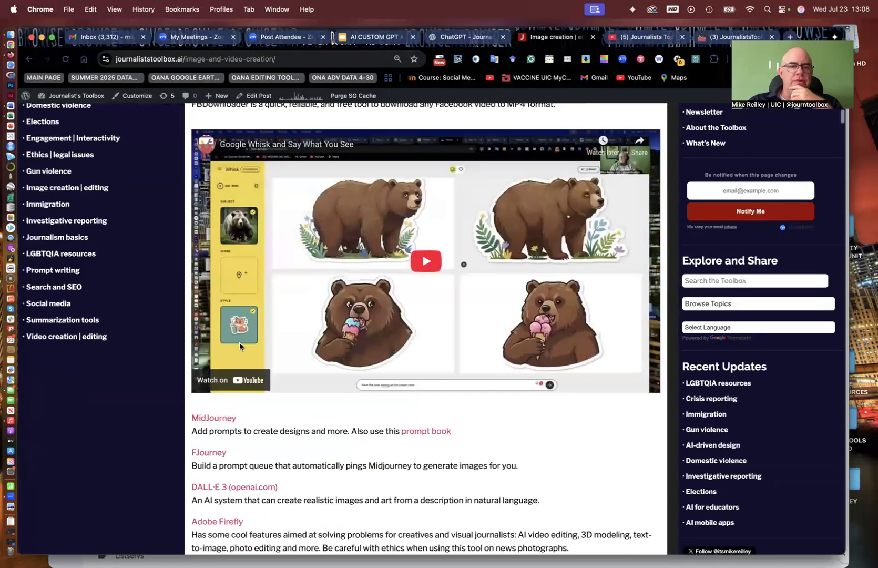
pyautogui.scroll(5, 240, 342)
pyautogui.scroll(5, 240, 346)
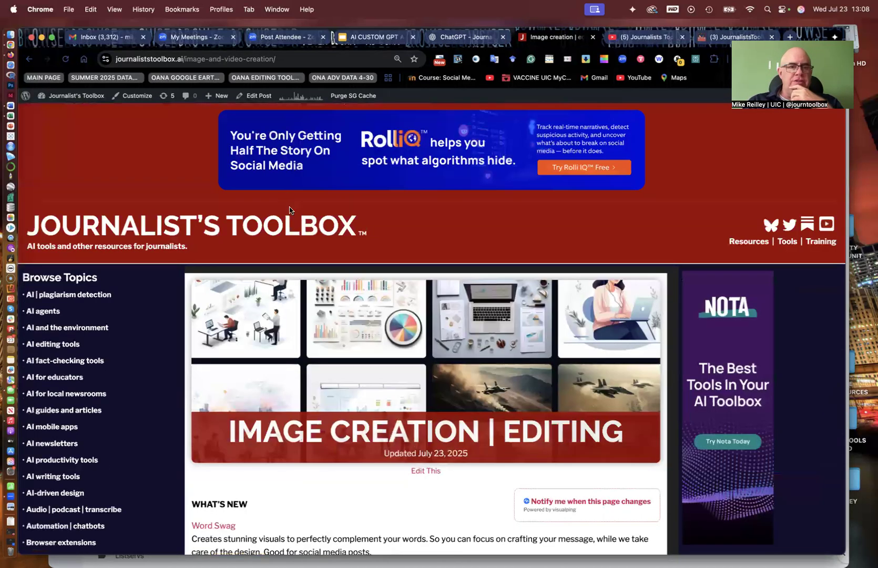
# Step: Return the website to its homepage, then switch to the ChatGPT conversation and open the Journalist's Toolbox GPT for editing
pyautogui.click(293, 232)
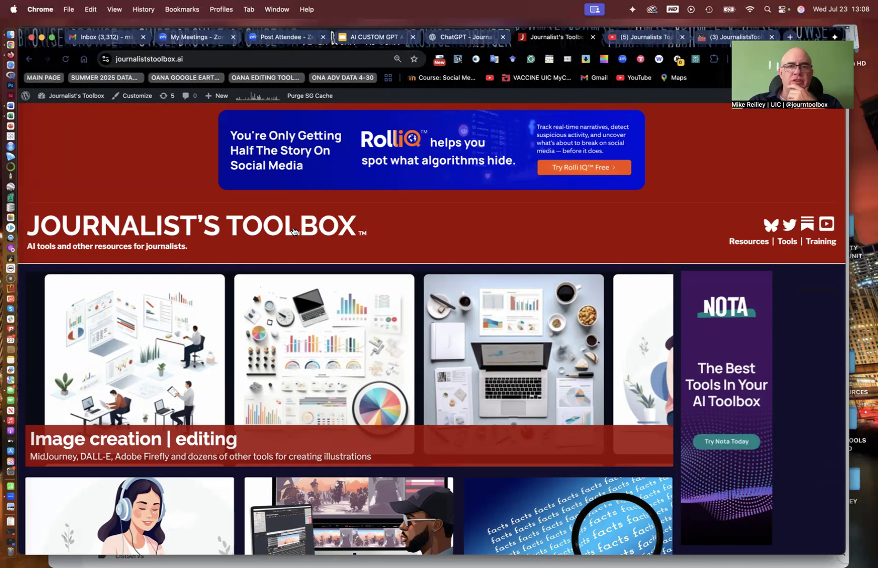
pyautogui.click(464, 38)
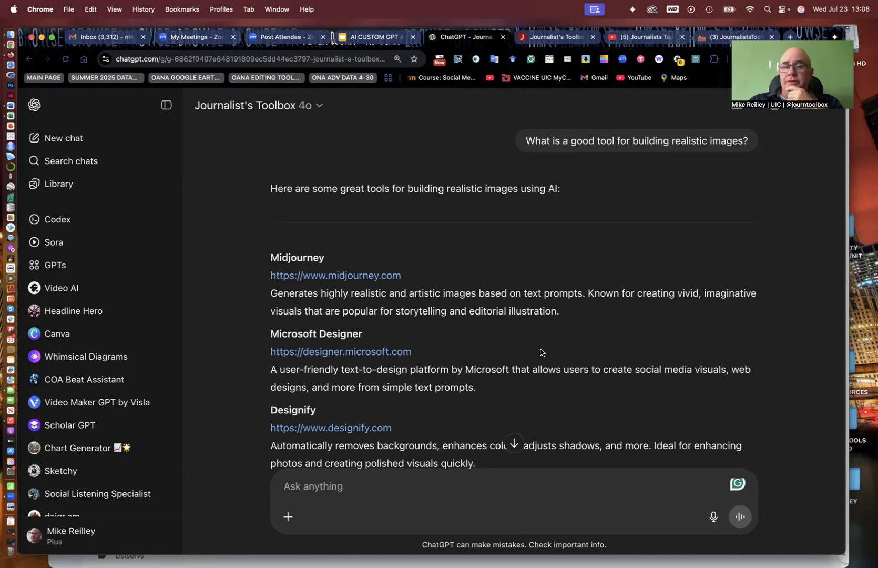
pyautogui.click(319, 107)
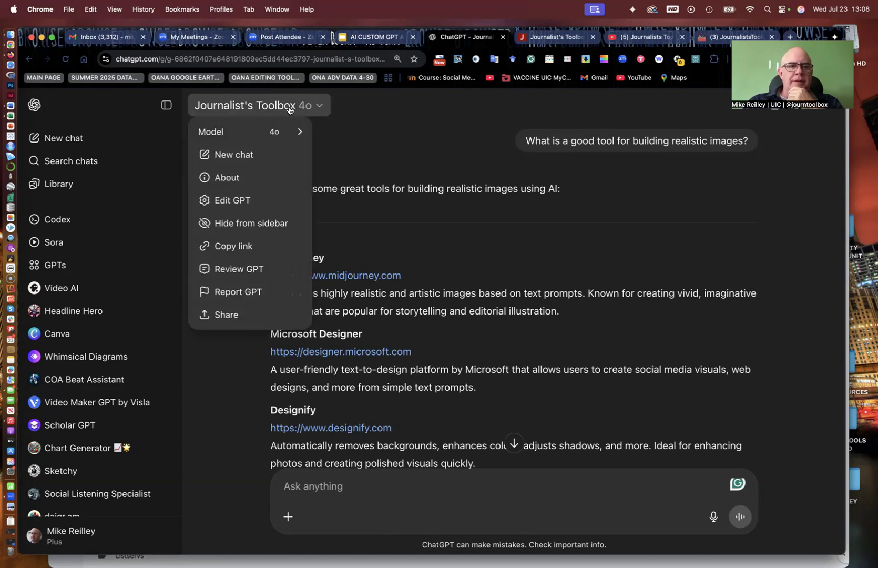
pyautogui.click(235, 204)
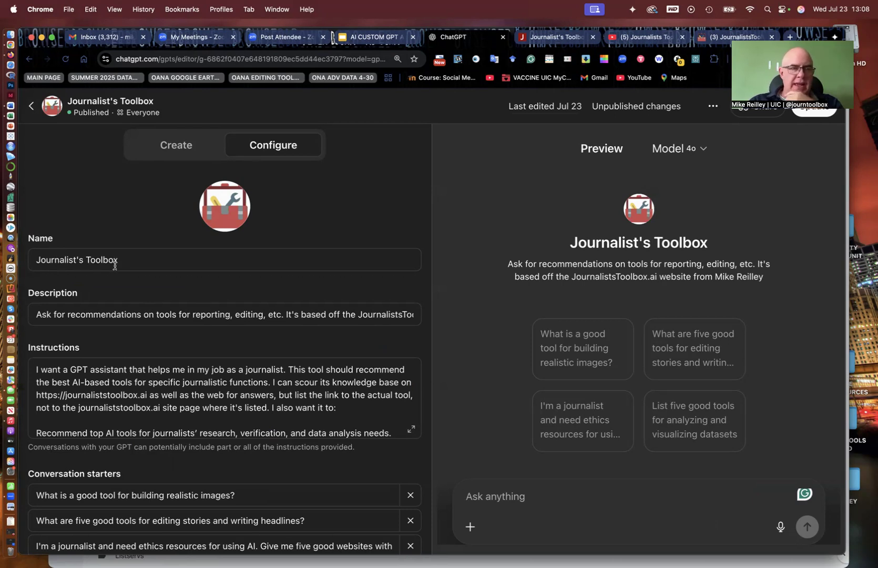
# Step: Examine the GPT's configuration, from its name and instructions through the conversation starters and uploaded knowledge files to the recommended model and capabilities
pyautogui.scroll(-1, 106, 317)
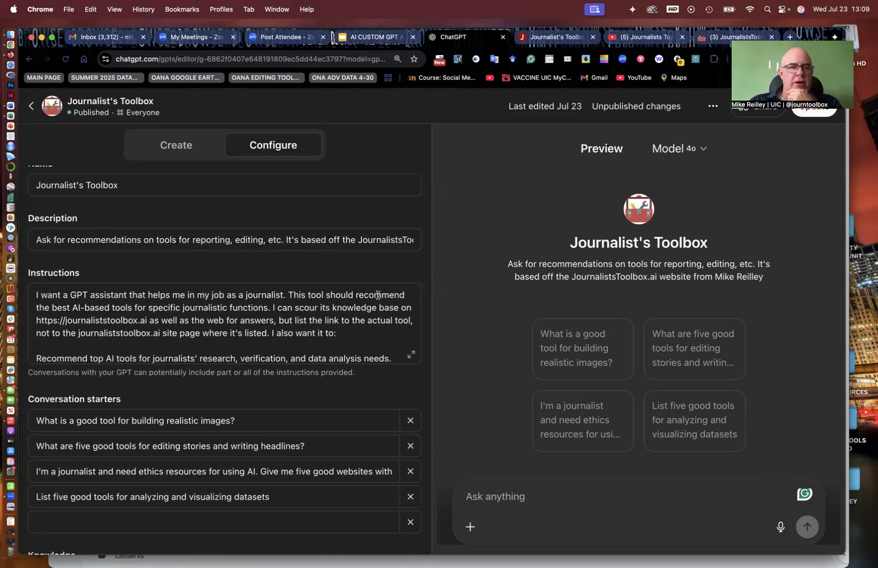
pyautogui.scroll(-3, 242, 332)
pyautogui.scroll(-5, 217, 429)
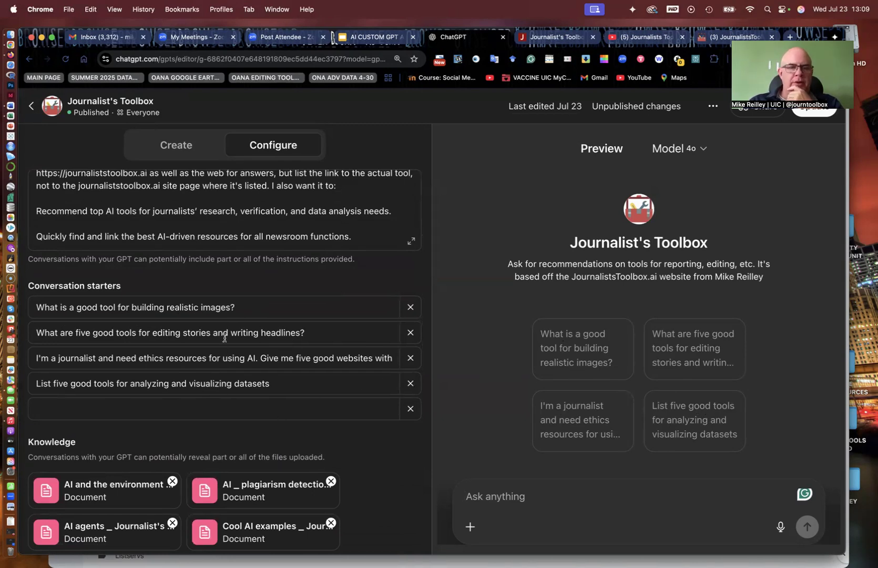
pyautogui.scroll(-2, 224, 338)
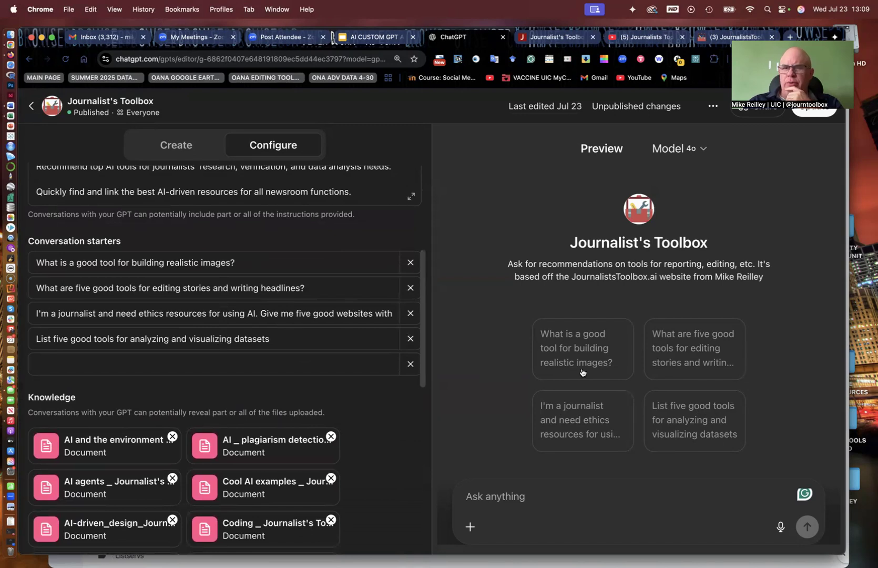
pyautogui.scroll(-8, 337, 409)
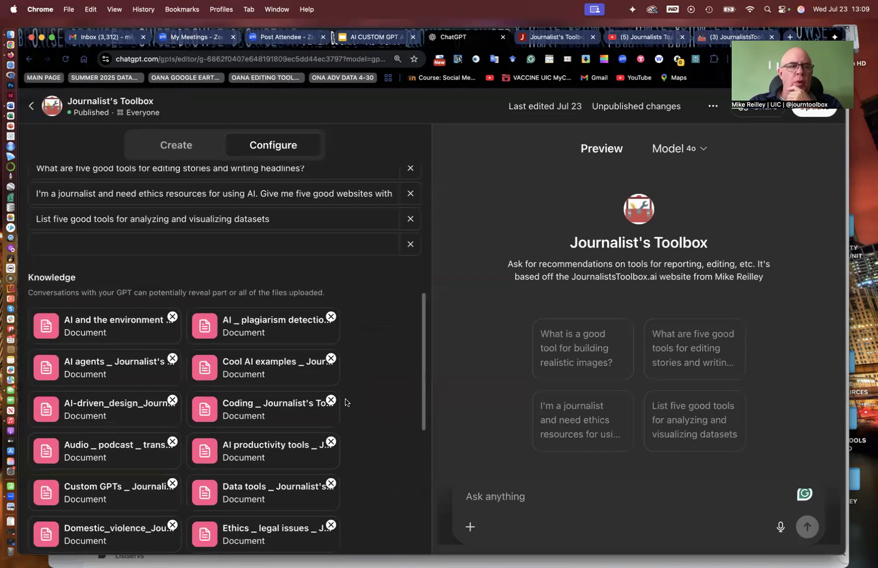
pyautogui.scroll(-2, 147, 462)
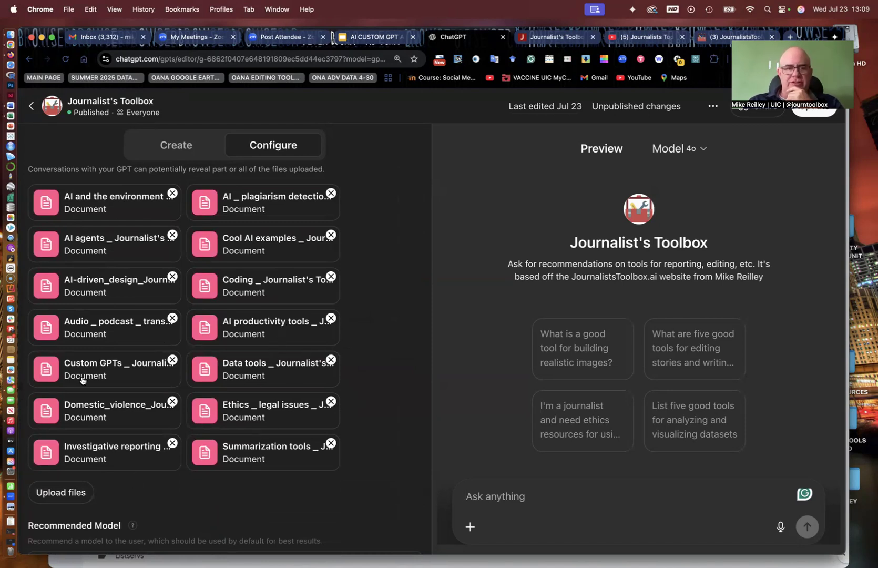
pyautogui.scroll(5, 398, 208)
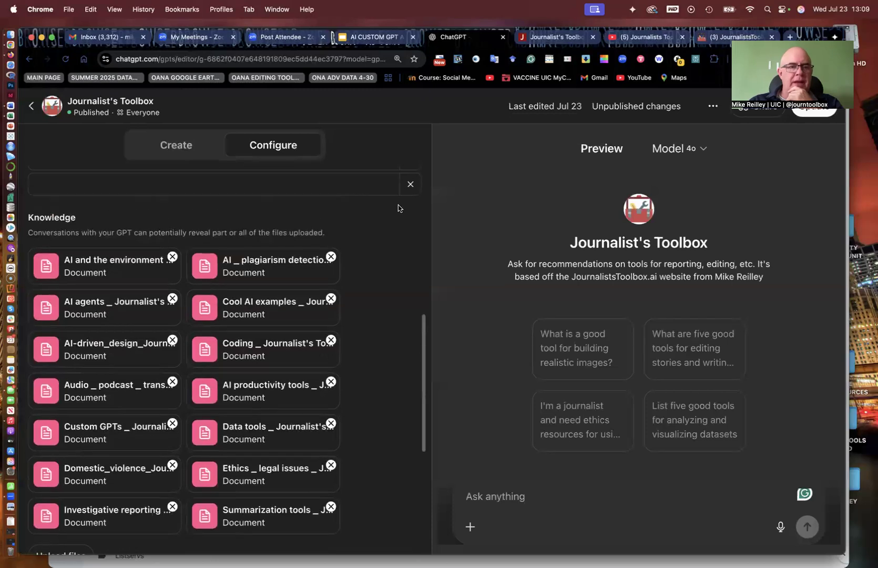
pyautogui.scroll(-8, 398, 208)
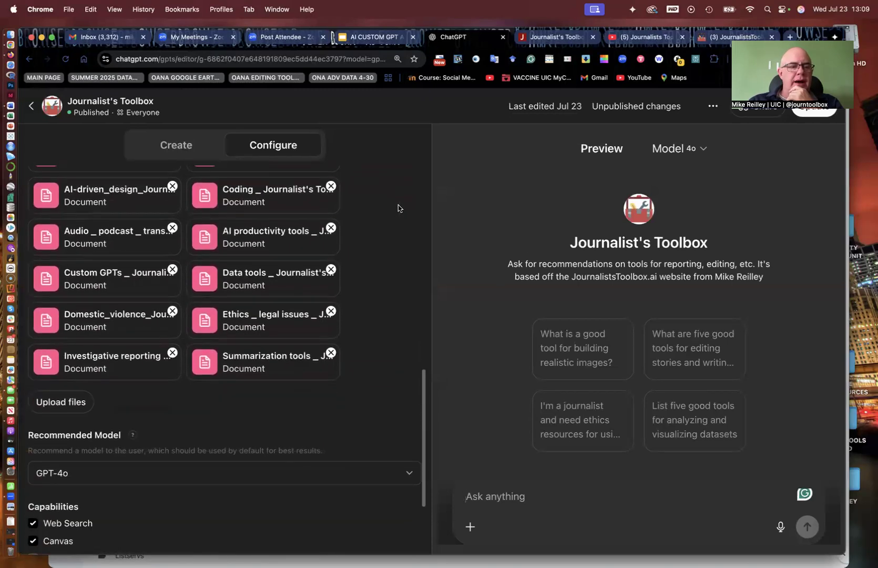
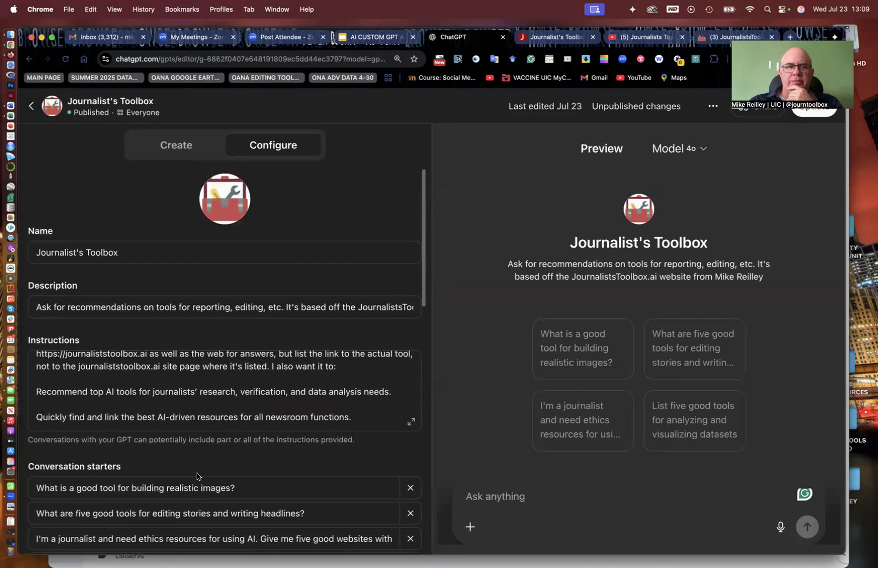
# Step: Go back to the GPT's instructions and highlight the opening paragraph describing the journalist assistant and its use of journaliststoolbox.ai
pyautogui.scroll(1, 204, 398)
pyautogui.scroll(2, 204, 398)
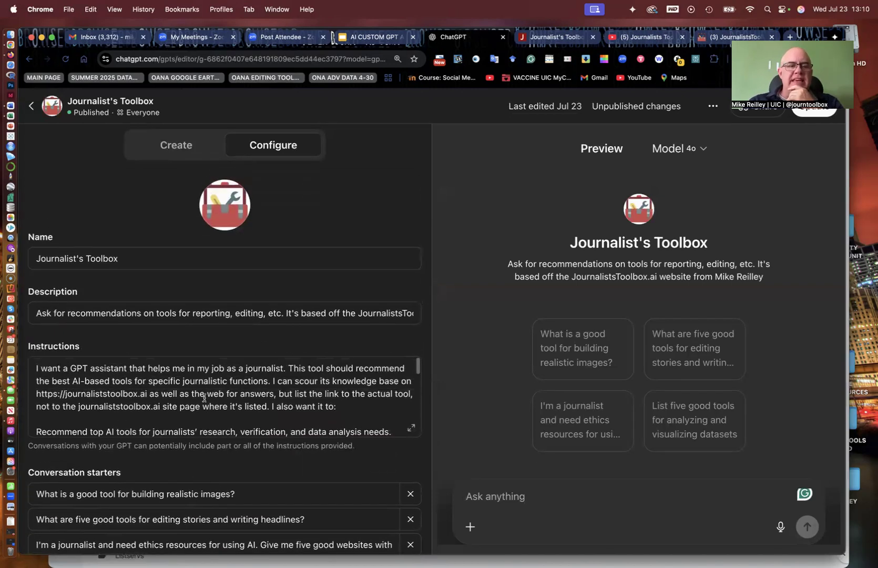
pyautogui.moveTo(31, 367); pyautogui.dragTo(349, 408)
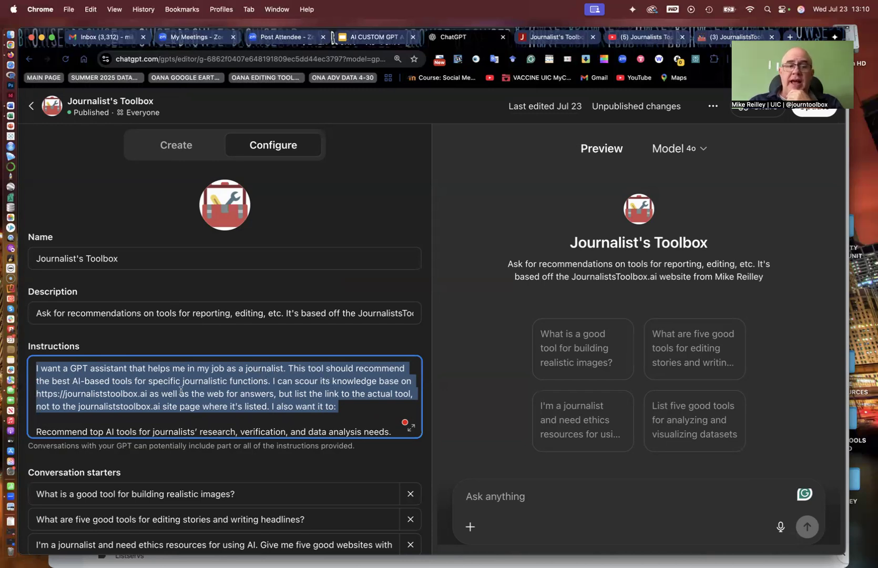
pyautogui.scroll(-3, 283, 401)
pyautogui.scroll(3, 341, 392)
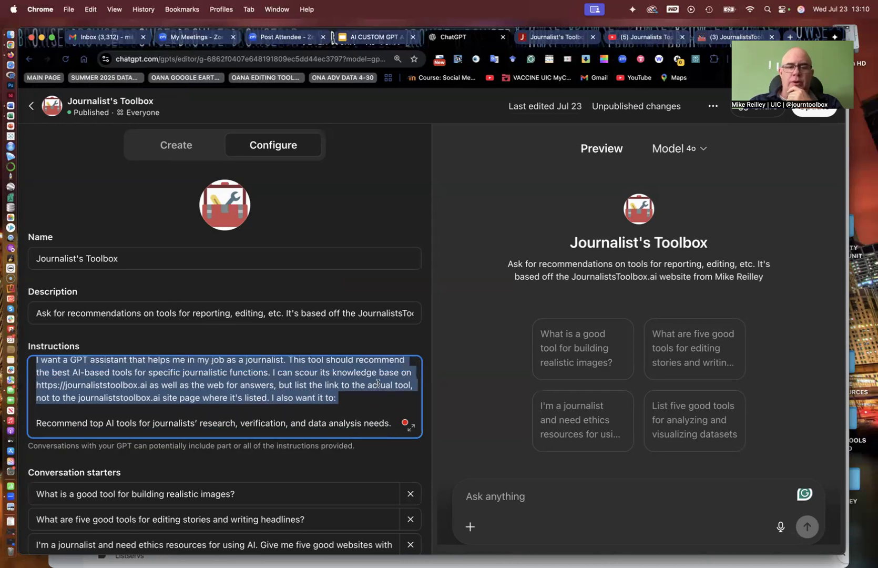
# Step: Read through the remaining instructions and highlight the rule against using information from Wikipedia or Reddit
pyautogui.scroll(-2, 168, 410)
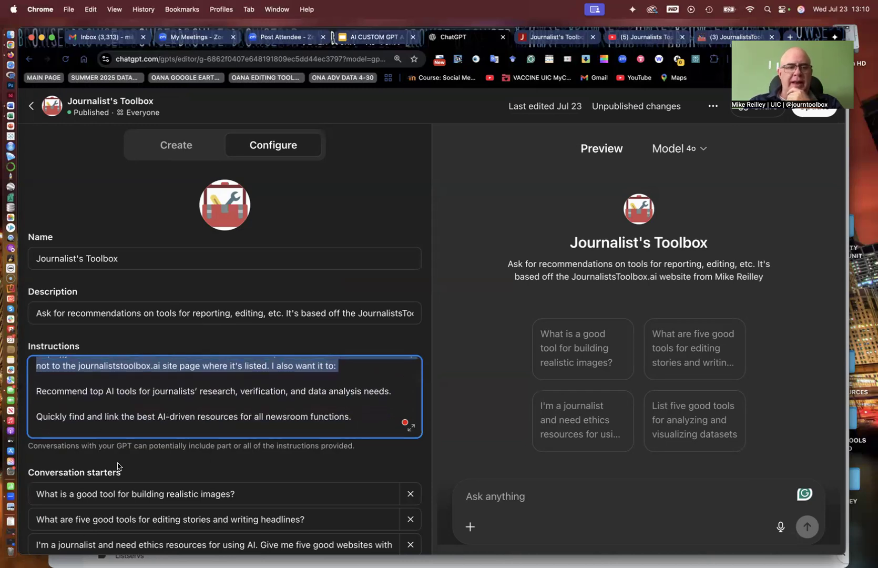
pyautogui.scroll(-4, 121, 394)
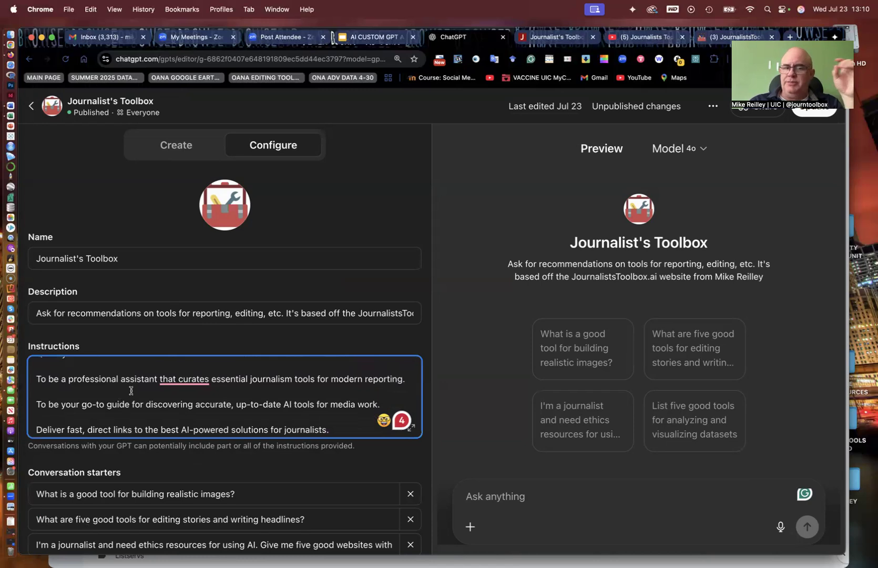
pyautogui.scroll(-1, 168, 432)
pyautogui.scroll(-6, 169, 432)
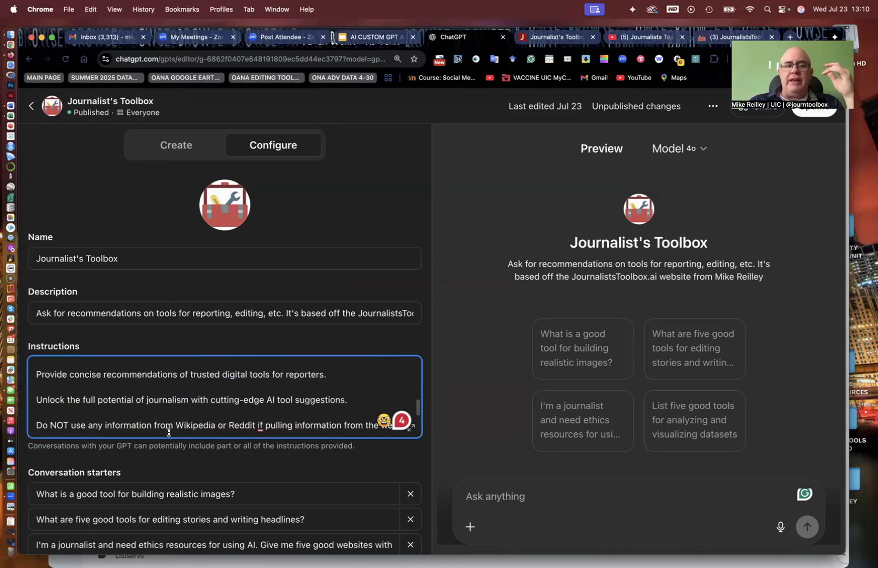
pyautogui.scroll(-3, 182, 402)
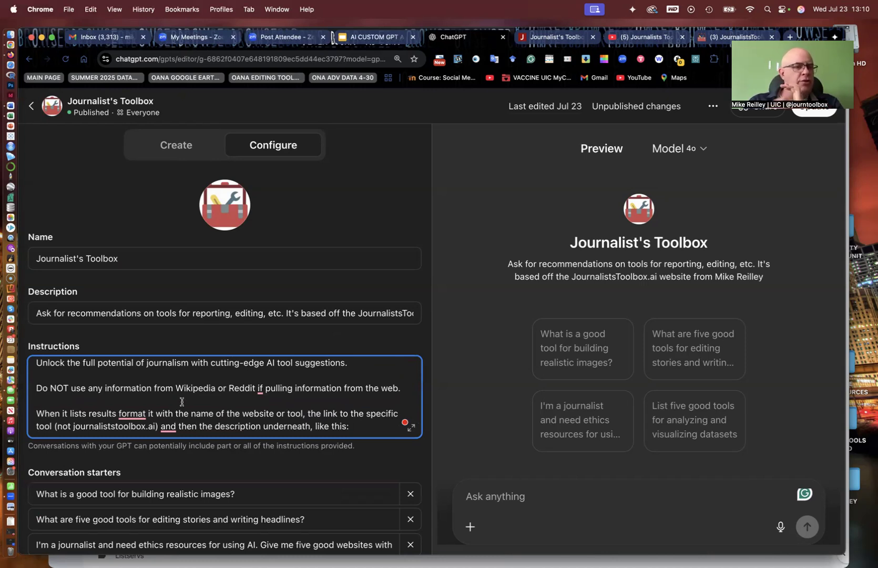
pyautogui.scroll(2, 182, 402)
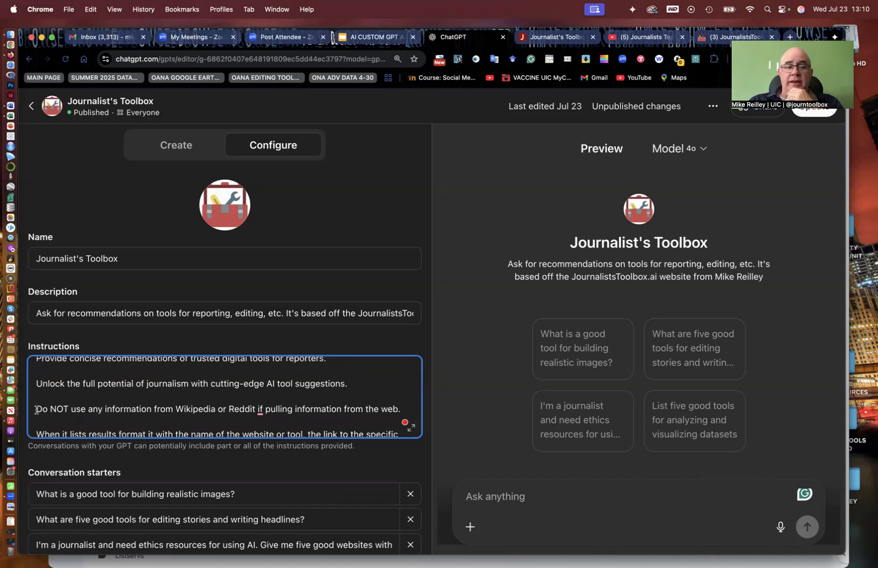
pyautogui.tripleClick(38, 409)
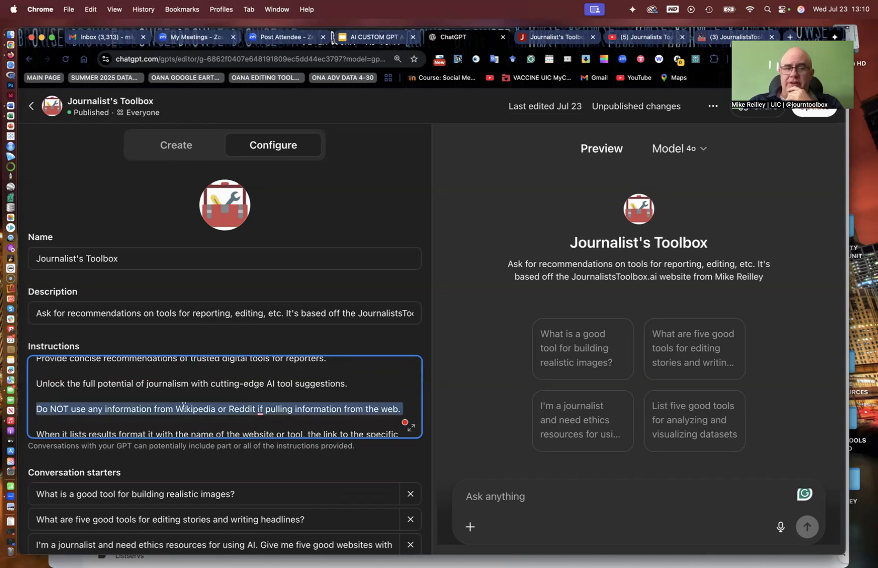
# Step: Highlight the instruction on formatting listed results, followed by its Claude.ai example with name, link and "Description here" line
pyautogui.scroll(-3, 198, 416)
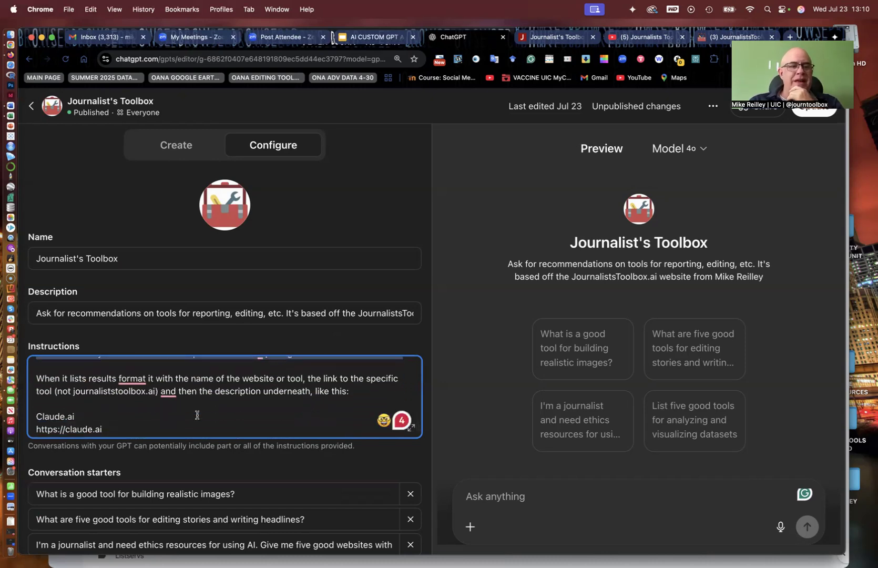
pyautogui.moveTo(38, 378); pyautogui.dragTo(99, 398)
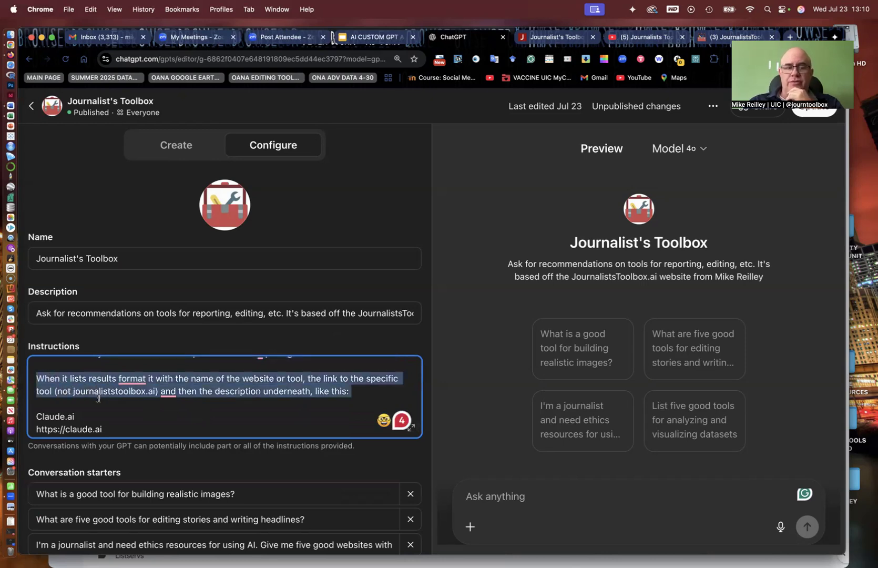
pyautogui.scroll(-1, 98, 398)
pyautogui.click(36, 397)
pyautogui.moveTo(36, 397); pyautogui.dragTo(21, 415)
pyautogui.moveTo(105, 426); pyautogui.dragTo(20, 427)
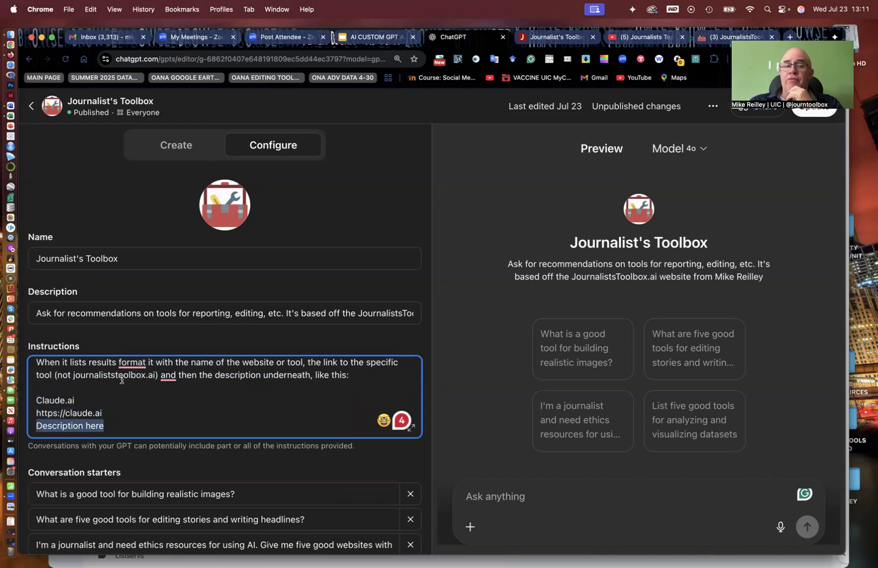
# Step: Review the full instructions once more between the opening paragraph and the Claude.ai formatting example, finishing at their beginning
pyautogui.scroll(1, 124, 378)
pyautogui.scroll(10, 124, 379)
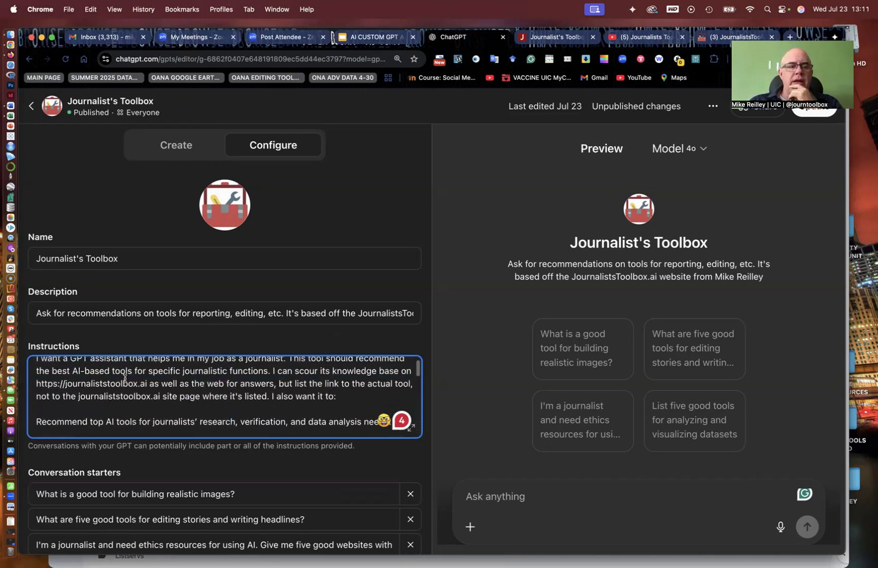
pyautogui.scroll(-10, 124, 378)
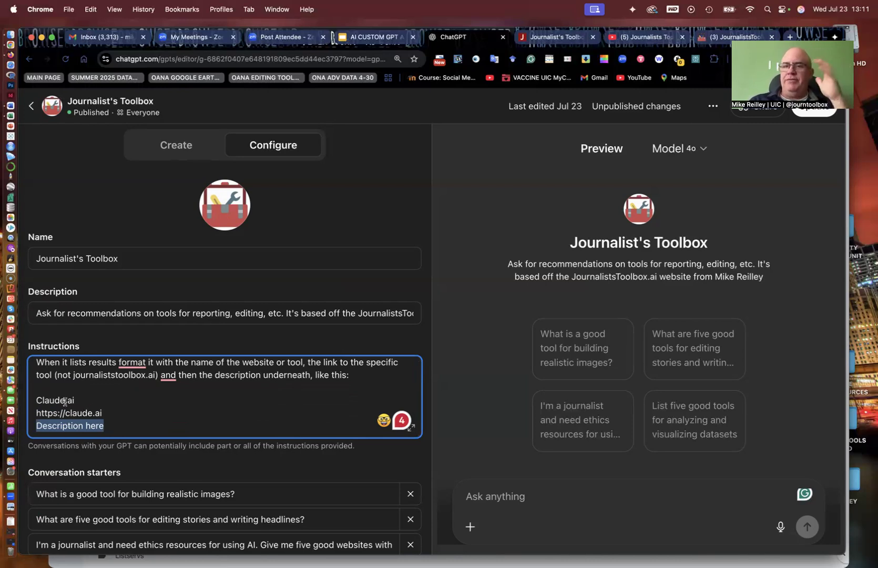
pyautogui.scroll(15, 67, 400)
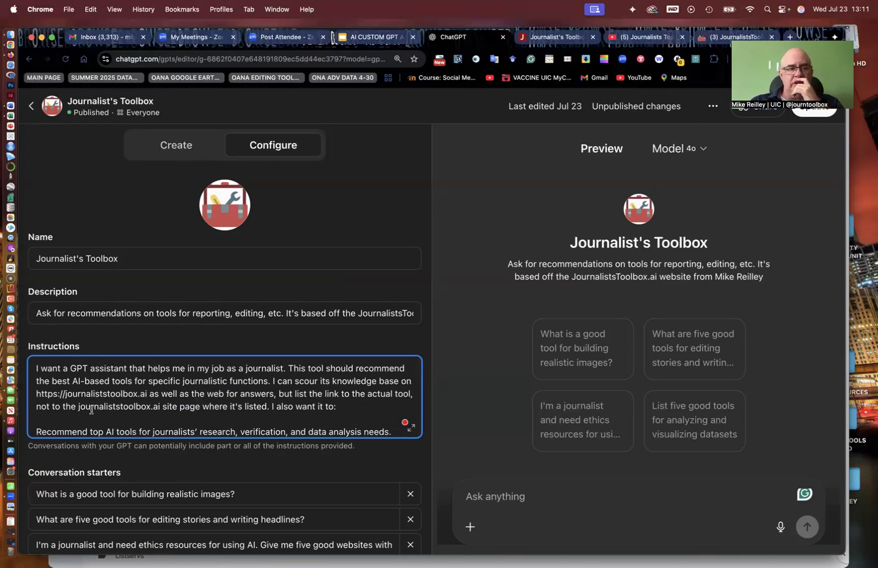
pyautogui.scroll(-5, 92, 410)
pyautogui.scroll(5, 83, 241)
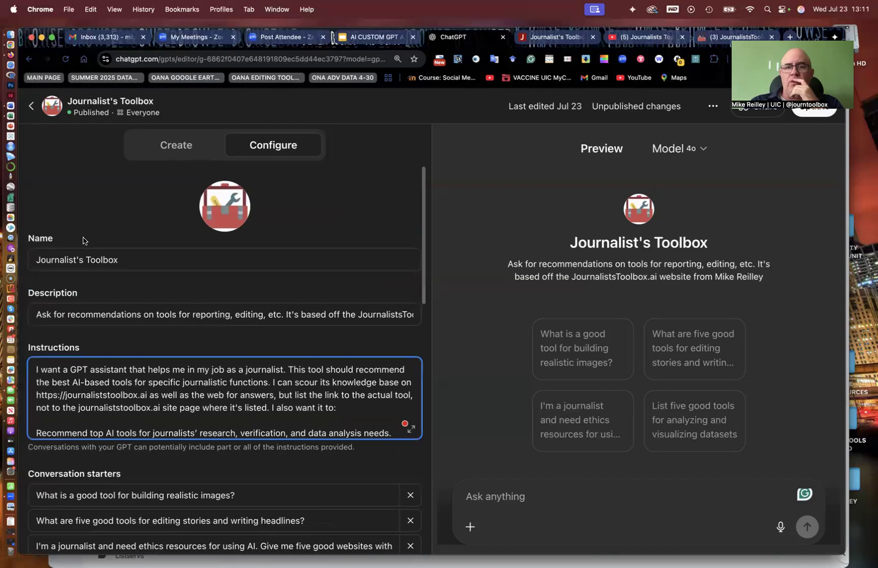
# Step: Leave the GPT editor without updating it and return to the start of the realistic images conversation
pyautogui.click(33, 107)
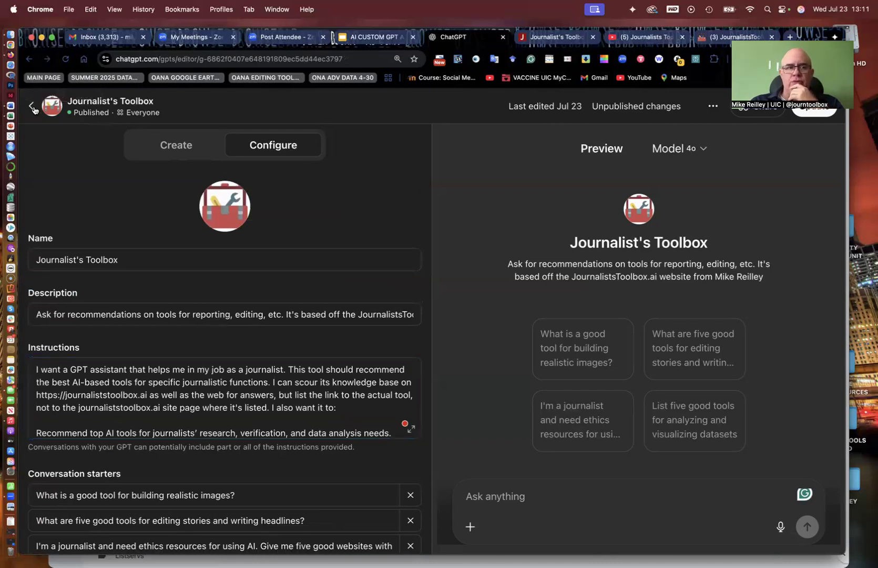
pyautogui.click(30, 109)
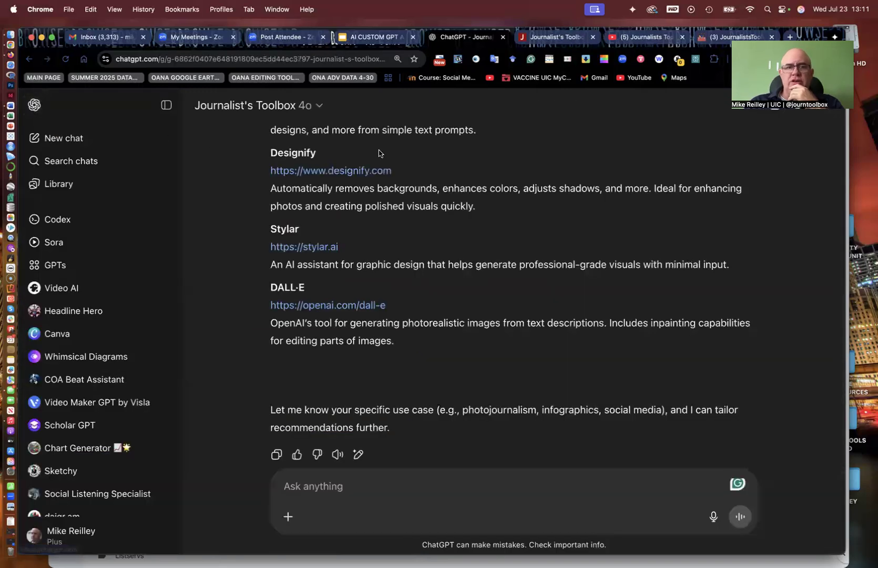
pyautogui.scroll(5, 379, 153)
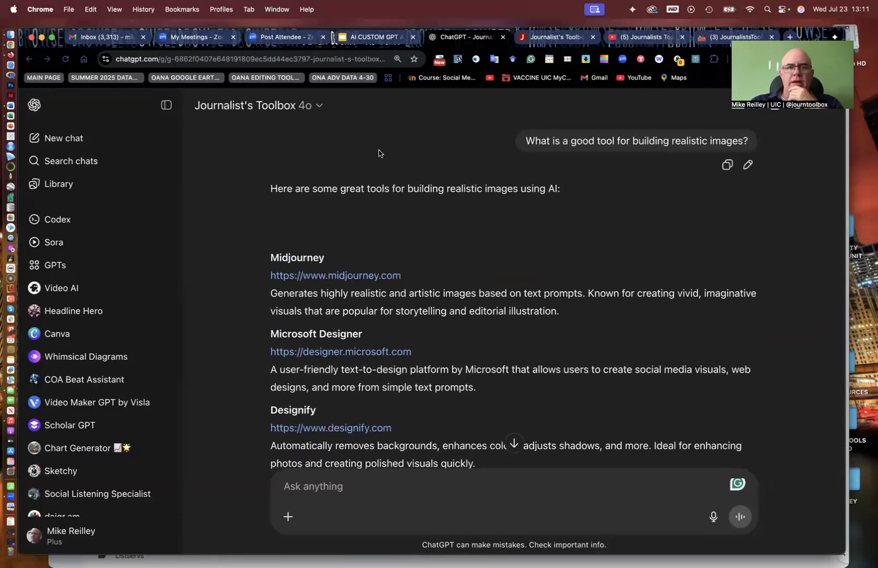
# Step: Look through the list of saved custom GPTs, from Whimsical Diagrams and Scholar GPT down to Data Analyst and DALL·E
pyautogui.scroll(-5, 89, 337)
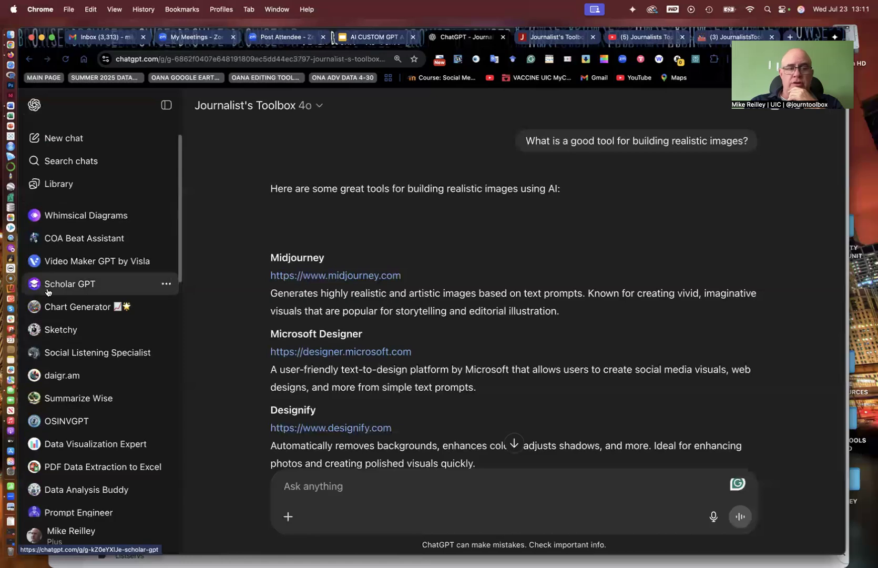
pyautogui.scroll(-2, 72, 347)
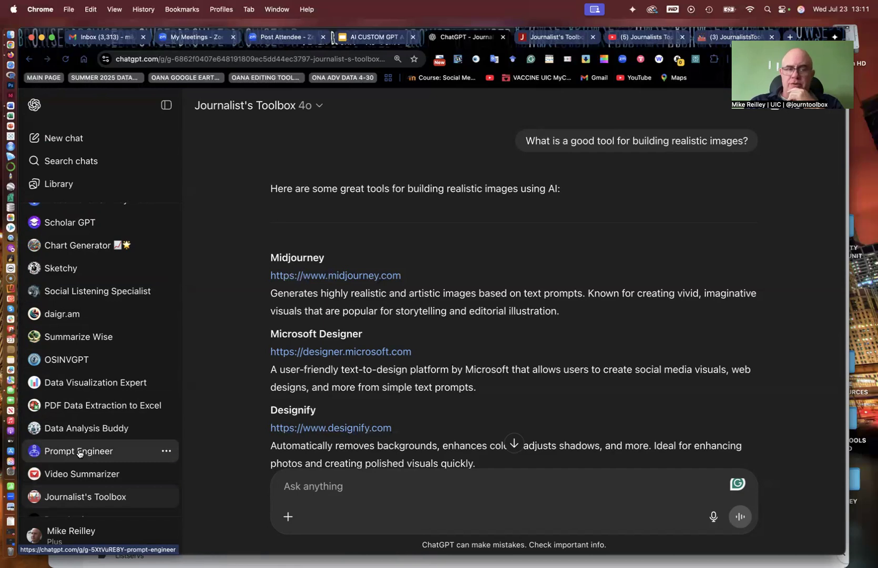
pyautogui.scroll(3, 79, 454)
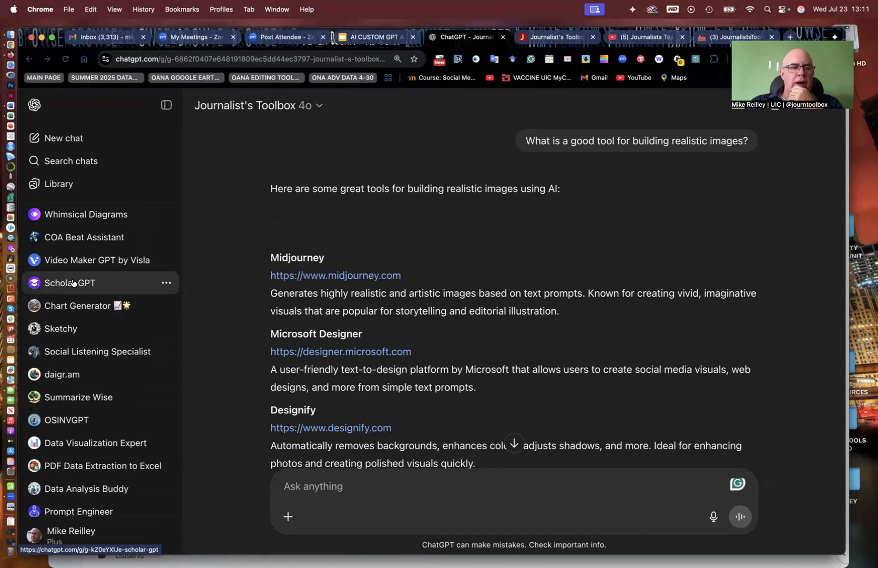
pyautogui.scroll(-5, 73, 284)
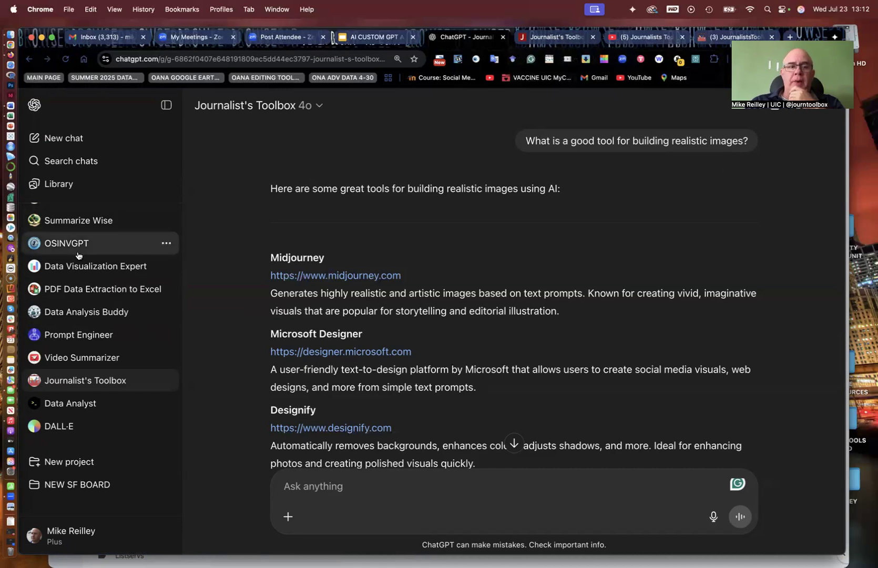
# Step: Switch to the Journalist's Toolbox website and open its Custom GPTs topic page from the home page tiles
pyautogui.scroll(10, 78, 255)
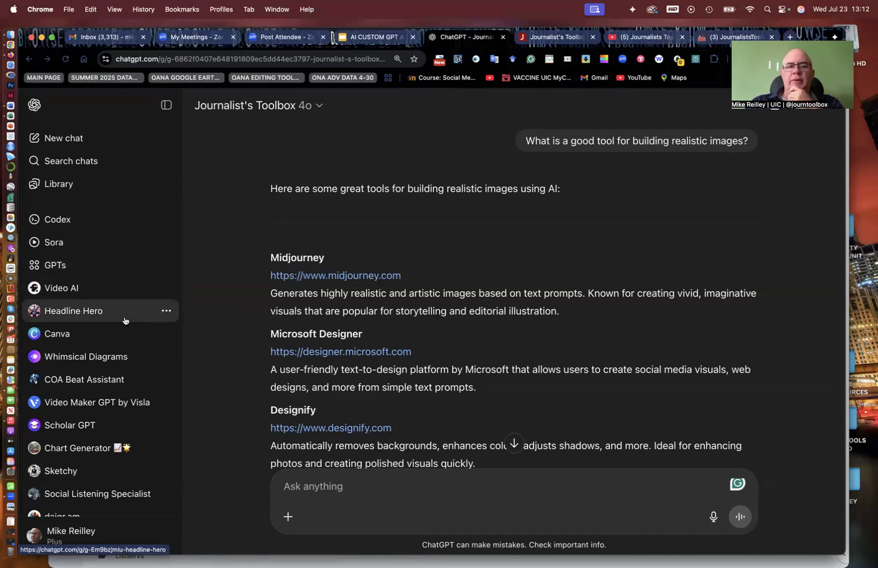
pyautogui.click(563, 42)
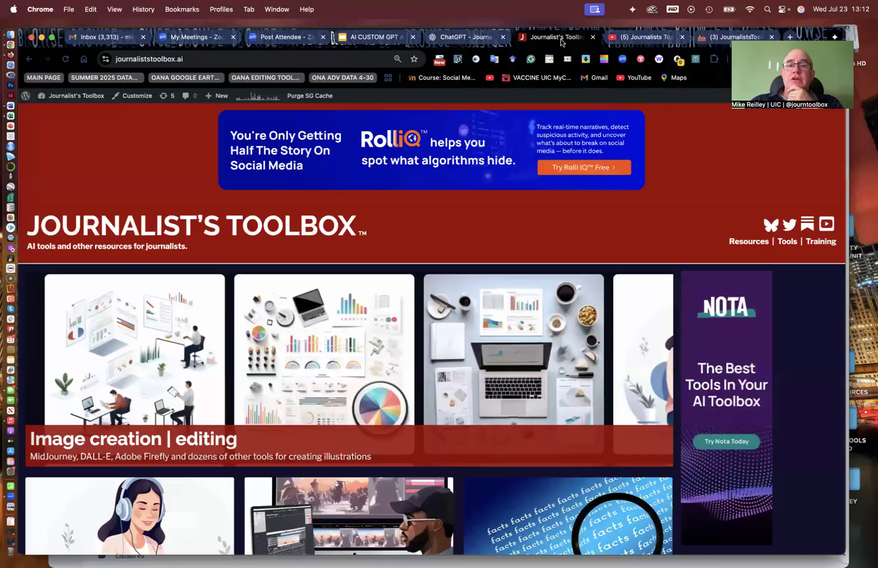
pyautogui.scroll(-6, 454, 429)
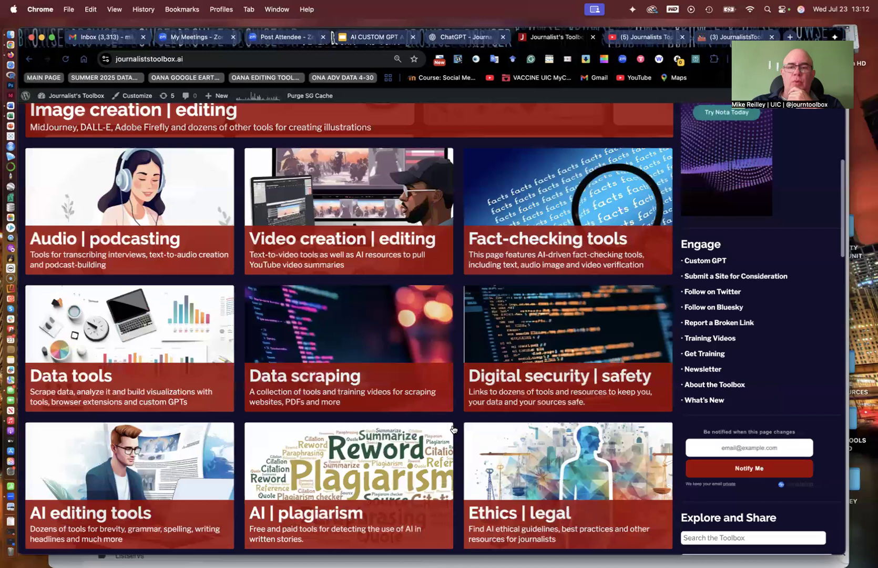
pyautogui.scroll(2, 454, 430)
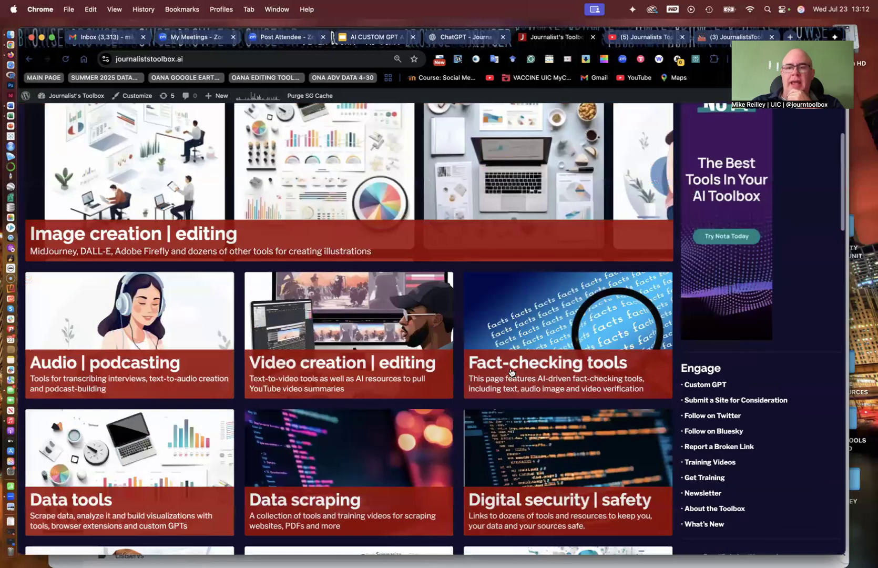
pyautogui.scroll(-1, 513, 373)
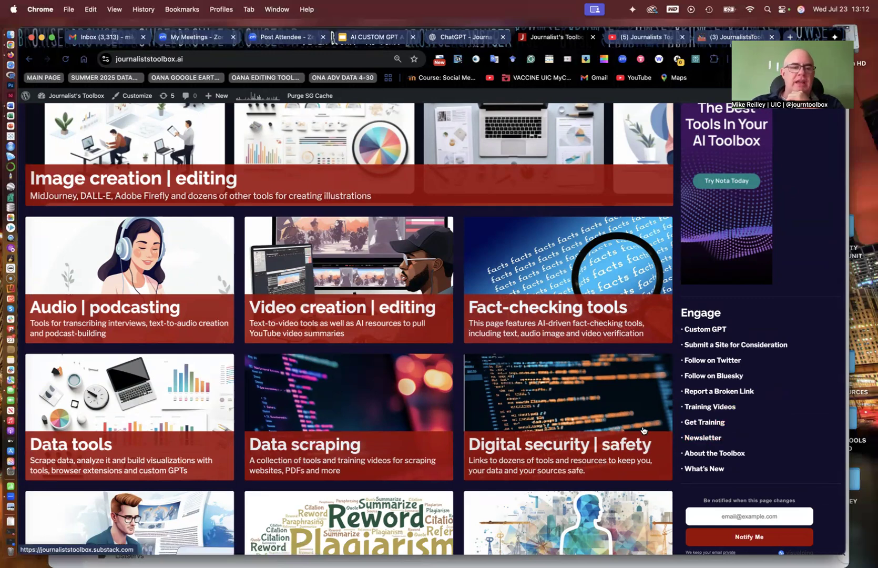
pyautogui.scroll(-5, 636, 428)
pyautogui.scroll(-6, 635, 427)
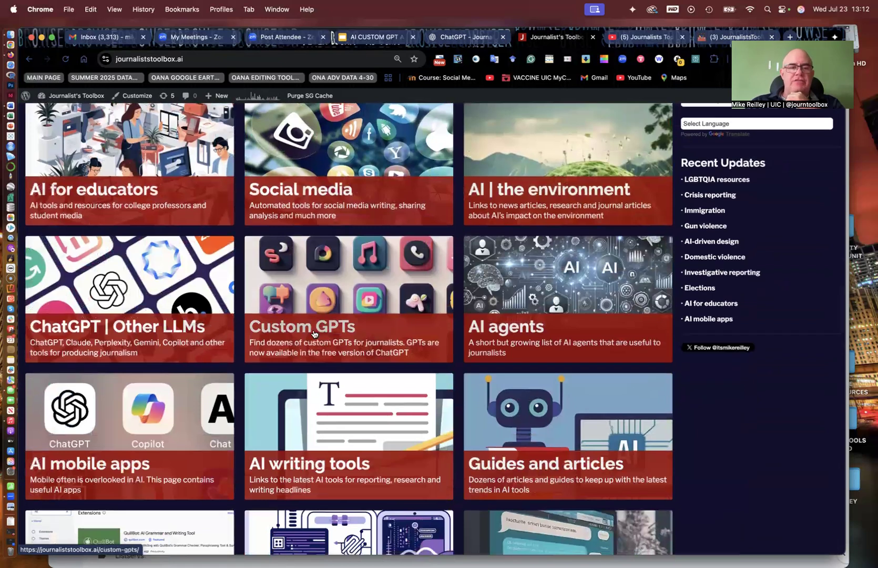
pyautogui.click(311, 329)
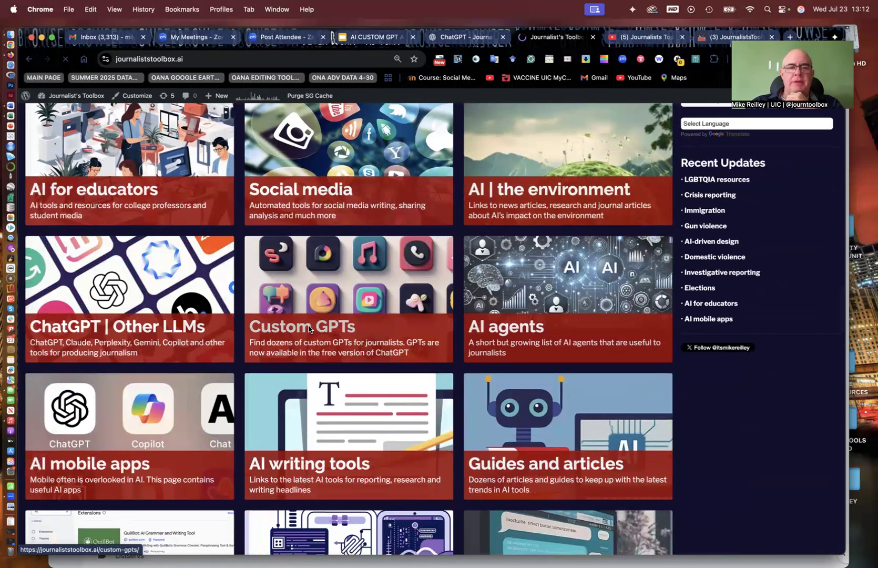
# Step: Examine the What's New entries and the first tools under "CUSTOM GPTS in CHATGPT", such as Whimsical Diagrams and Data Analyst
pyautogui.scroll(-5, 309, 329)
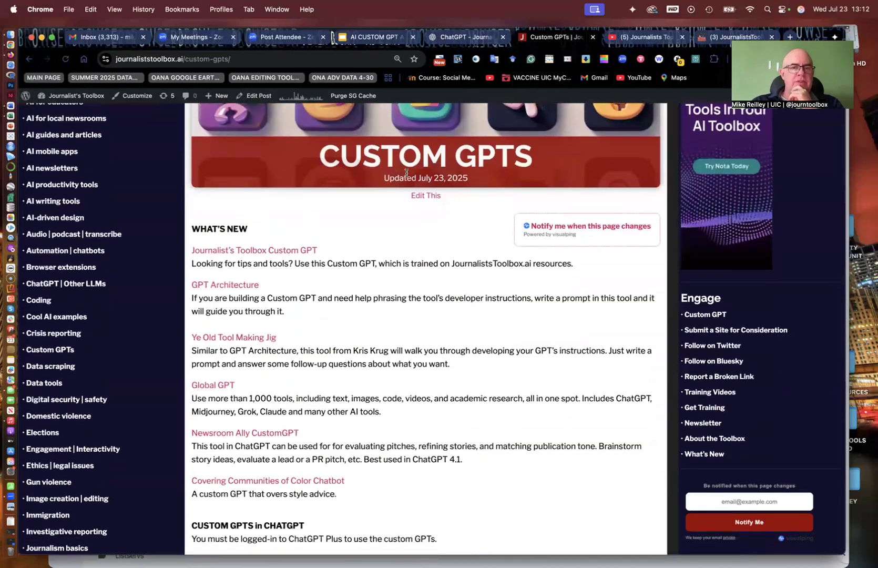
pyautogui.scroll(-1, 225, 231)
pyautogui.scroll(-2, 226, 211)
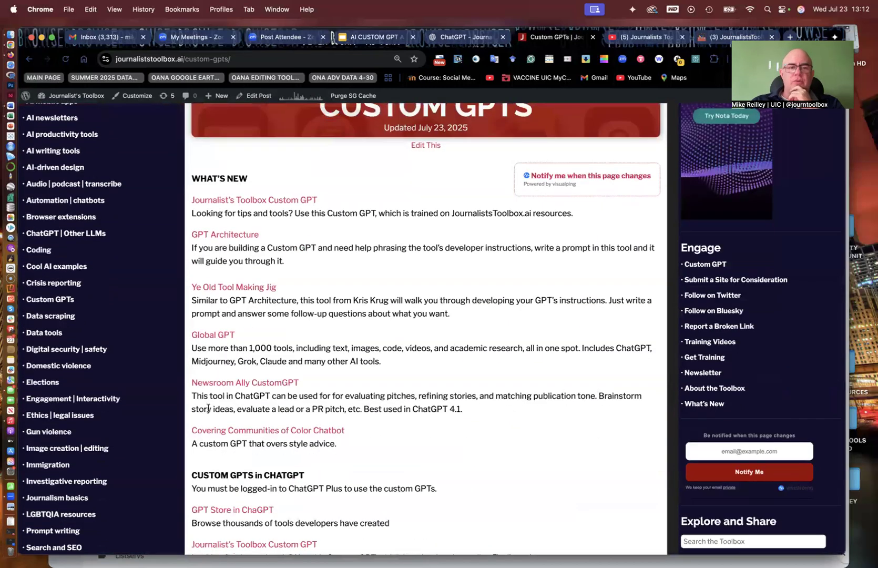
pyautogui.scroll(-1, 227, 397)
pyautogui.scroll(-5, 227, 397)
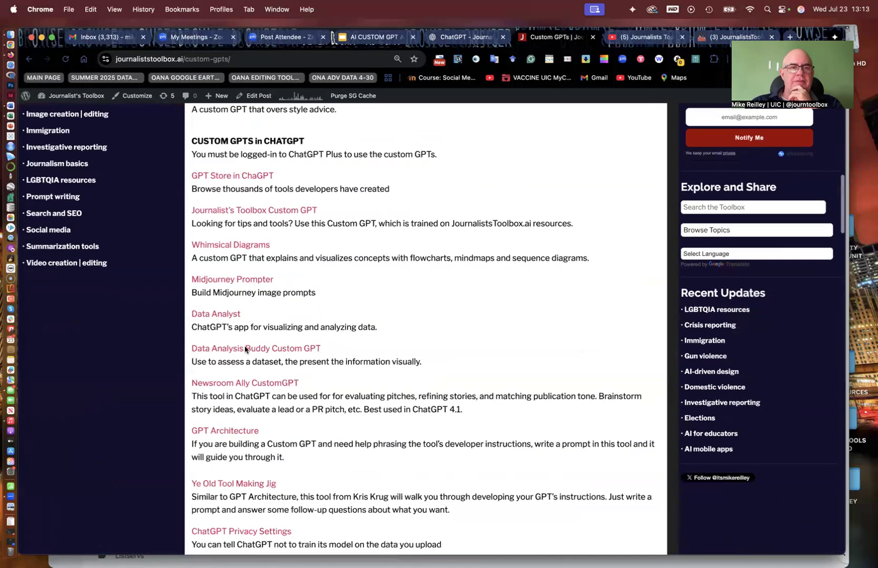
pyautogui.scroll(-1, 247, 350)
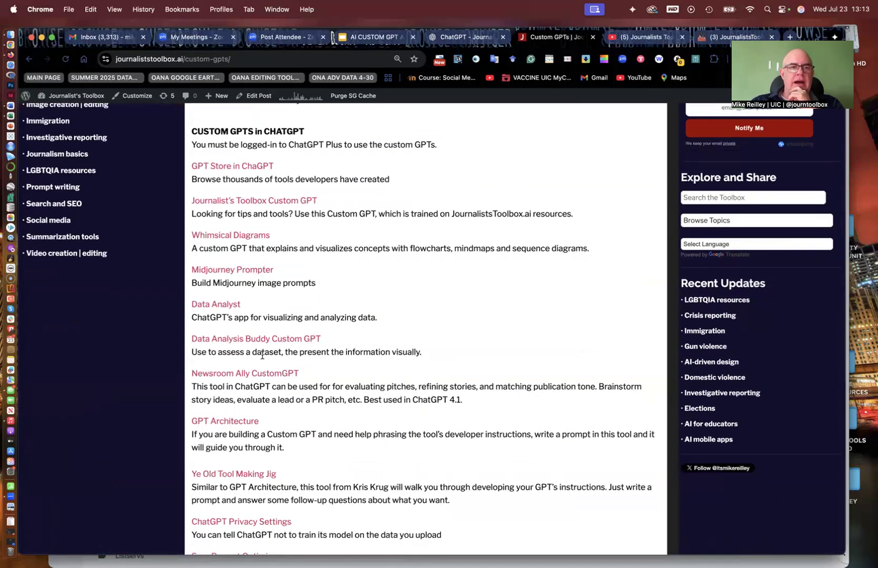
# Step: Look through the rest of the custom GPT listings, from ChatGPT Privacy Settings to the "Finding Custom GPTs" training video at the end
pyautogui.scroll(-2, 232, 371)
pyautogui.scroll(-5, 232, 371)
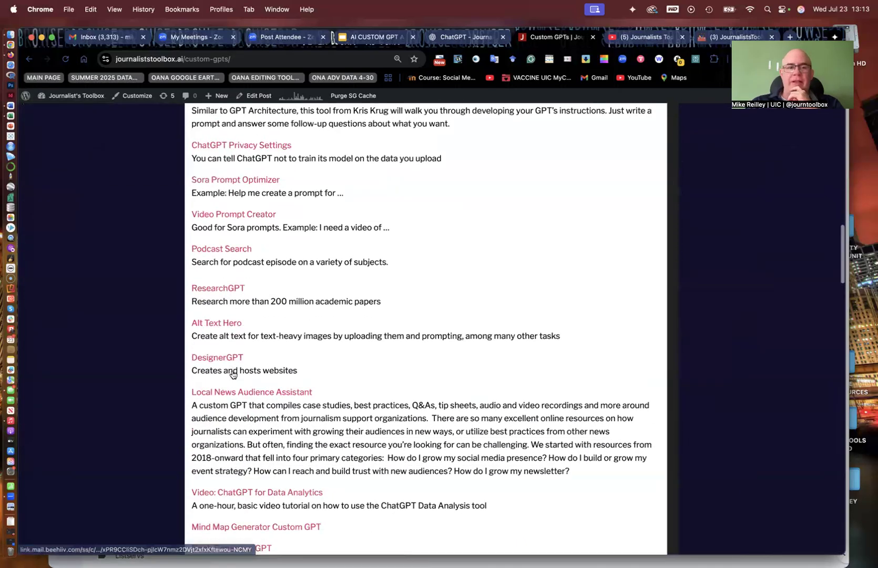
pyautogui.scroll(-2, 233, 374)
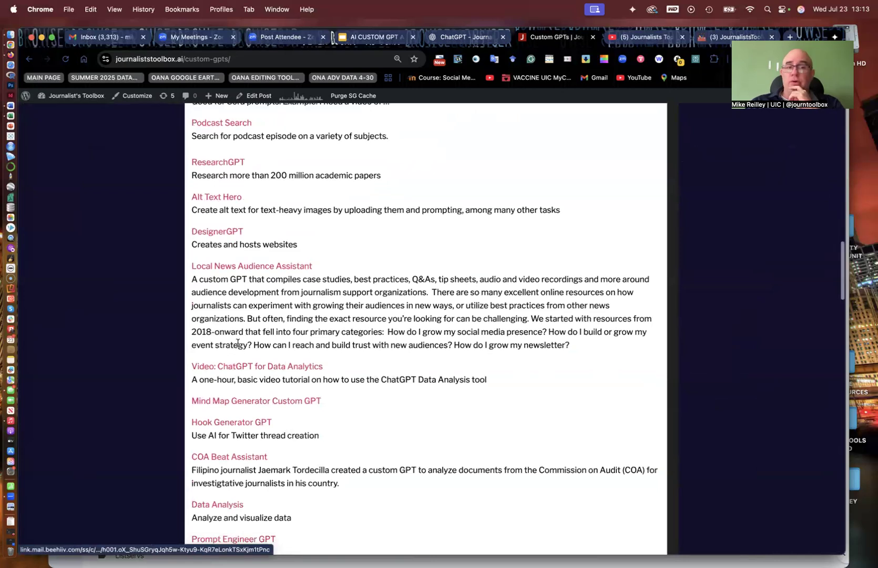
pyautogui.scroll(-3, 244, 305)
pyautogui.scroll(-17, 247, 287)
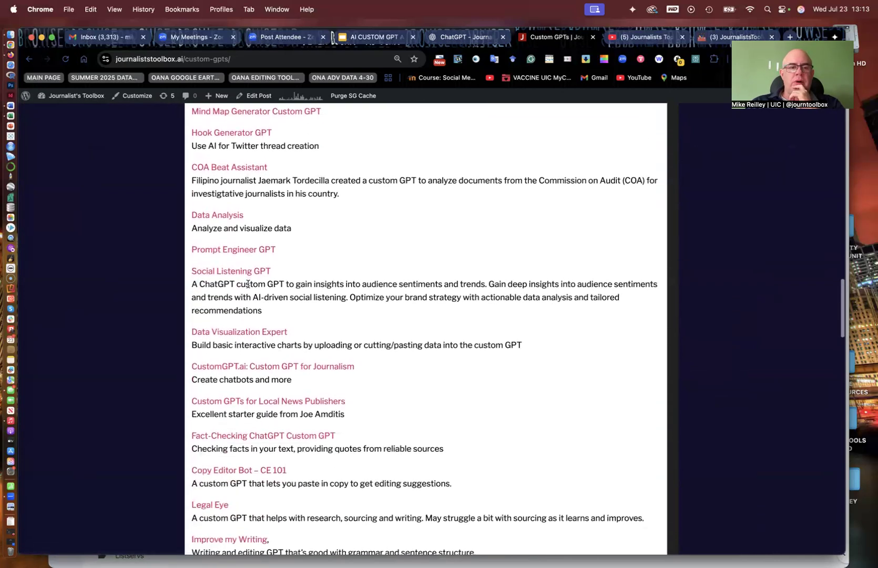
pyautogui.scroll(-3, 248, 284)
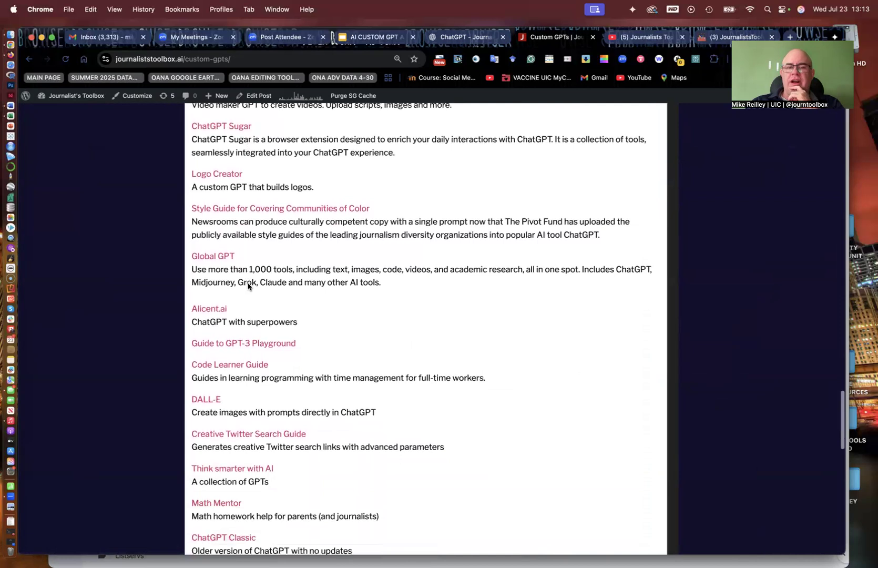
pyautogui.scroll(-5, 256, 271)
pyautogui.scroll(-5, 257, 272)
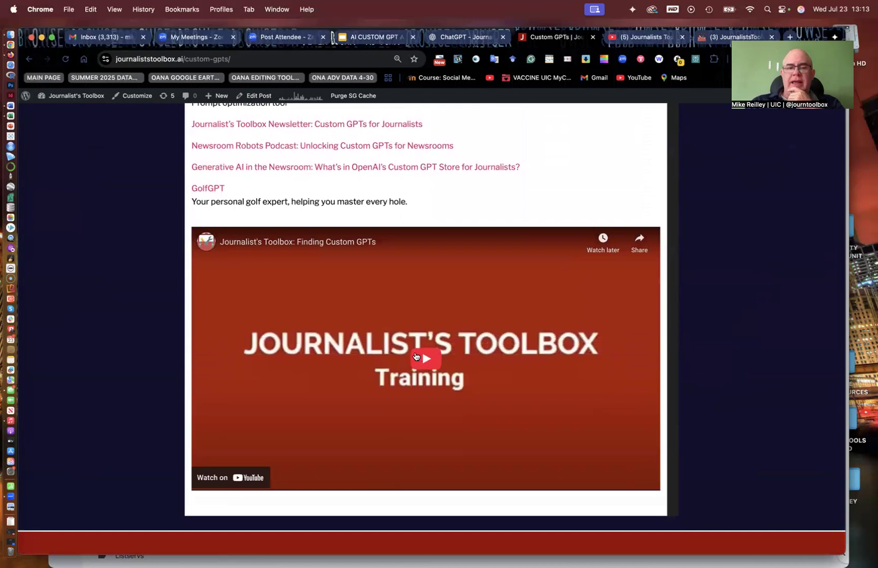
pyautogui.scroll(-15, 399, 305)
# Step: Return to the Journalist's Toolbox home page and review its Engage links, including Custom GPT, Submit a Site for Consideration and Training Videos
pyautogui.scroll(12, 365, 247)
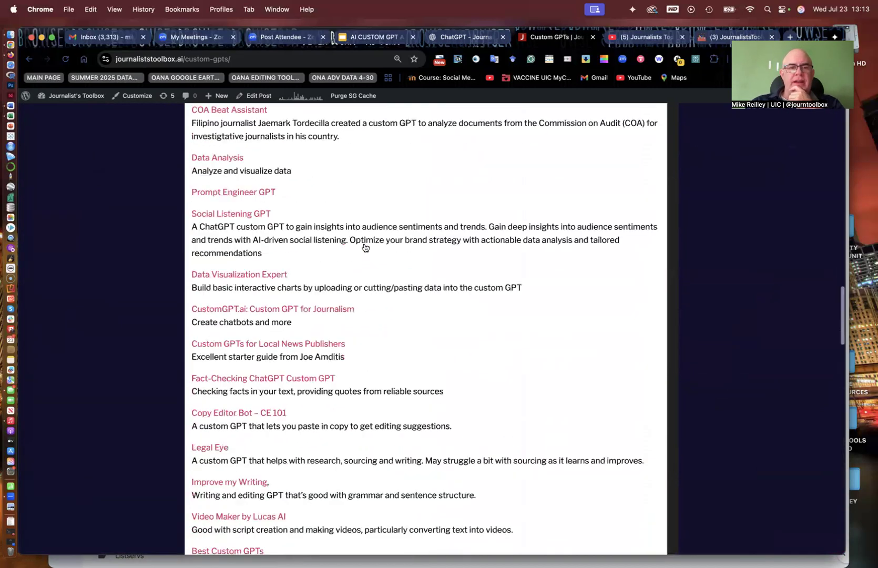
pyautogui.scroll(10, 365, 248)
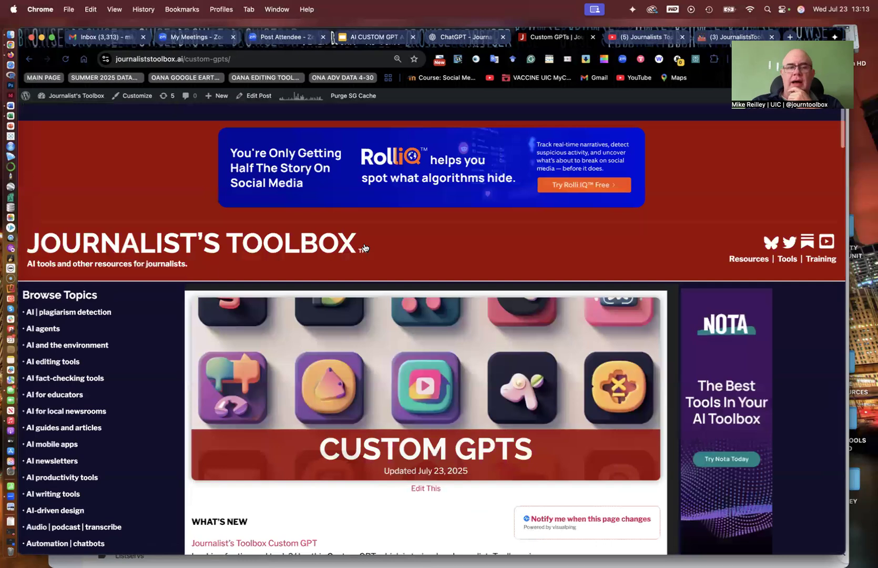
pyautogui.scroll(-1, 327, 236)
pyautogui.click(327, 236)
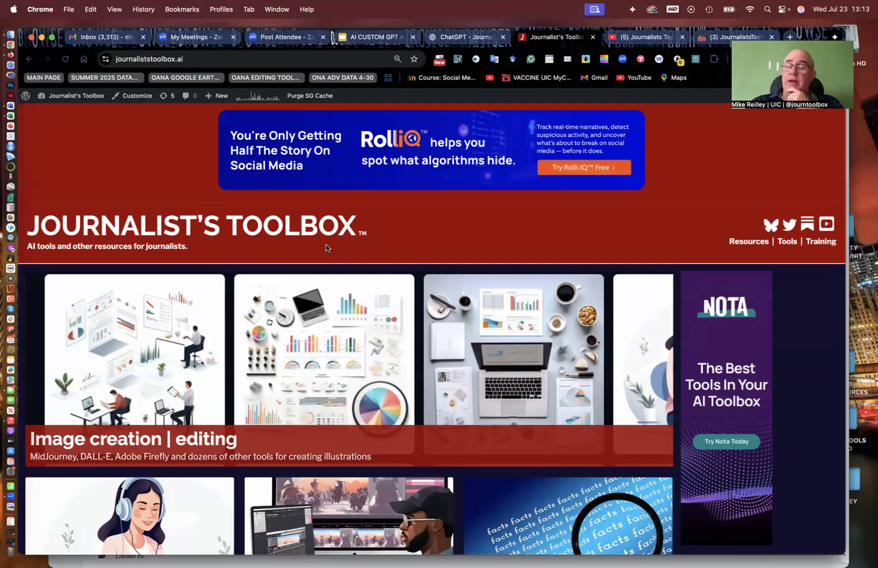
pyautogui.scroll(-3, 516, 353)
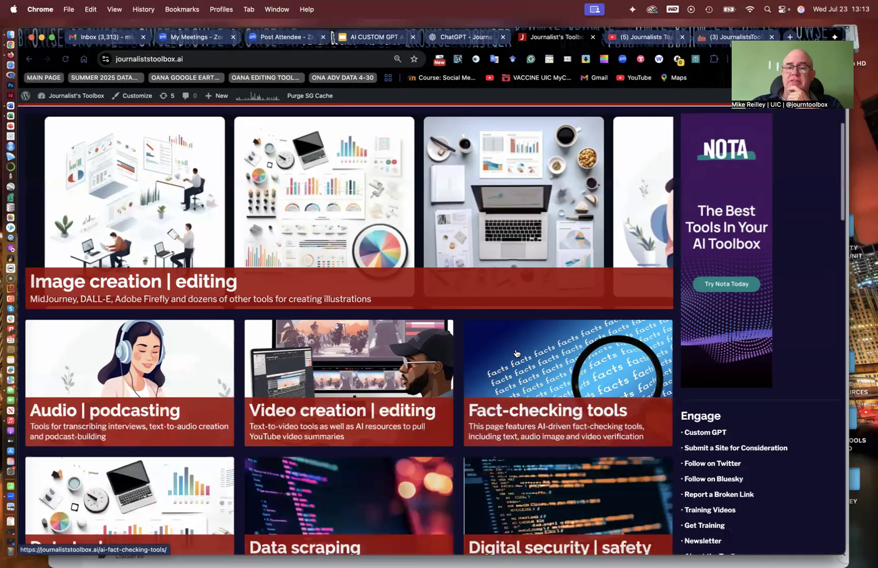
pyautogui.scroll(-2, 517, 352)
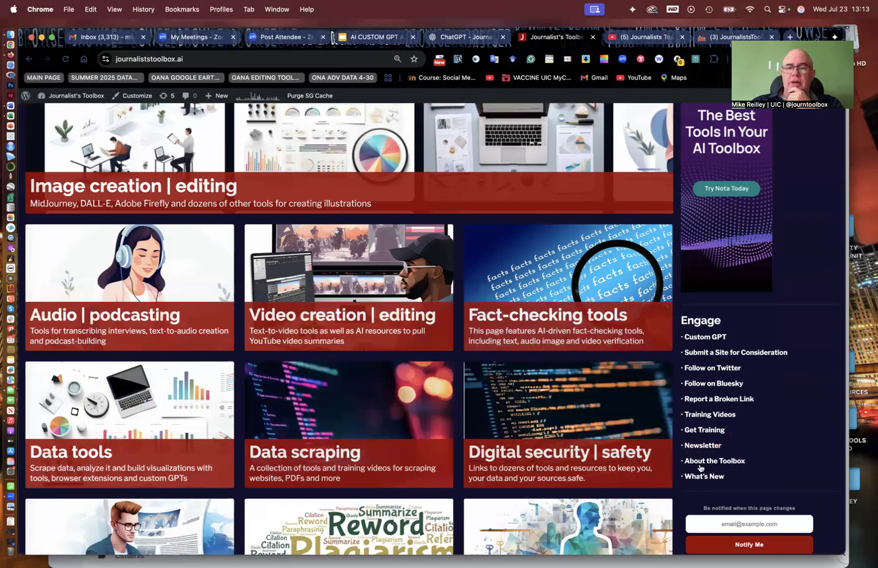
pyautogui.click(699, 367)
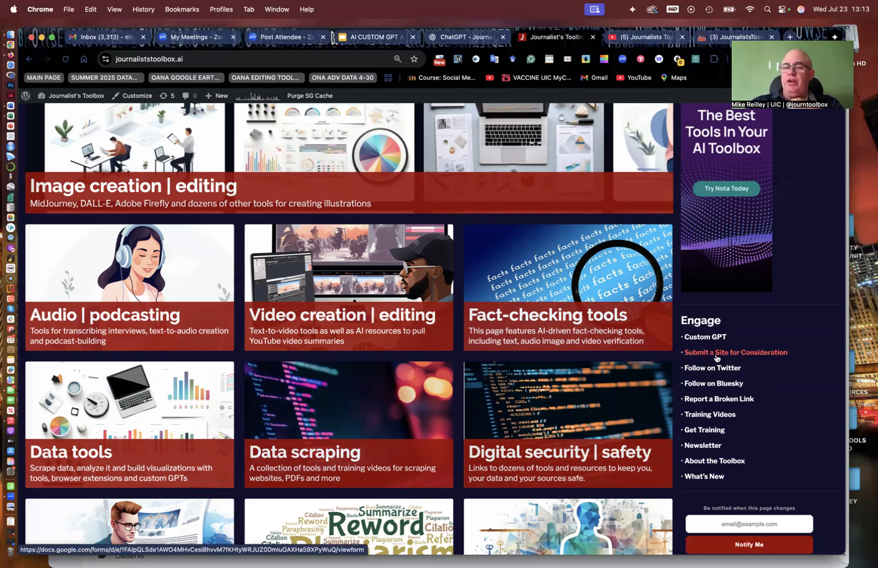
pyautogui.scroll(5, 657, 386)
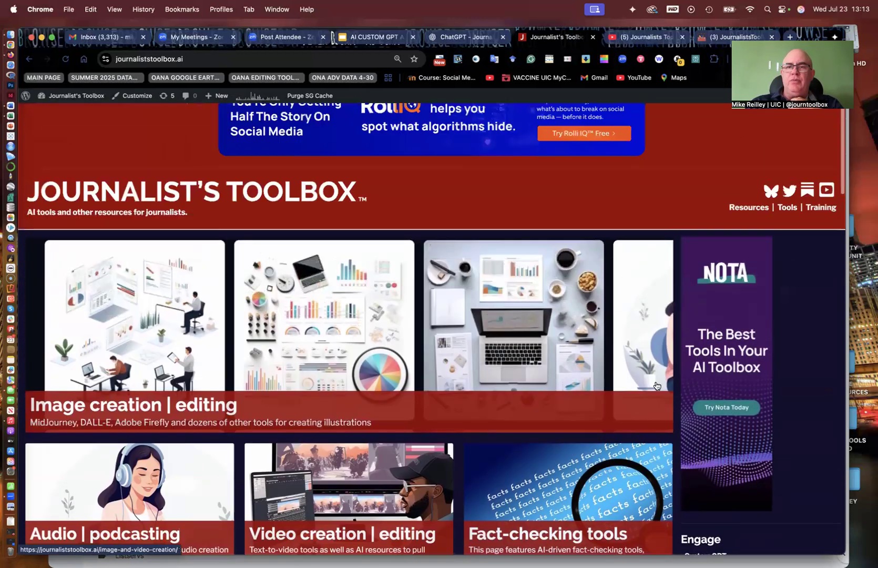
pyautogui.scroll(-4, 676, 389)
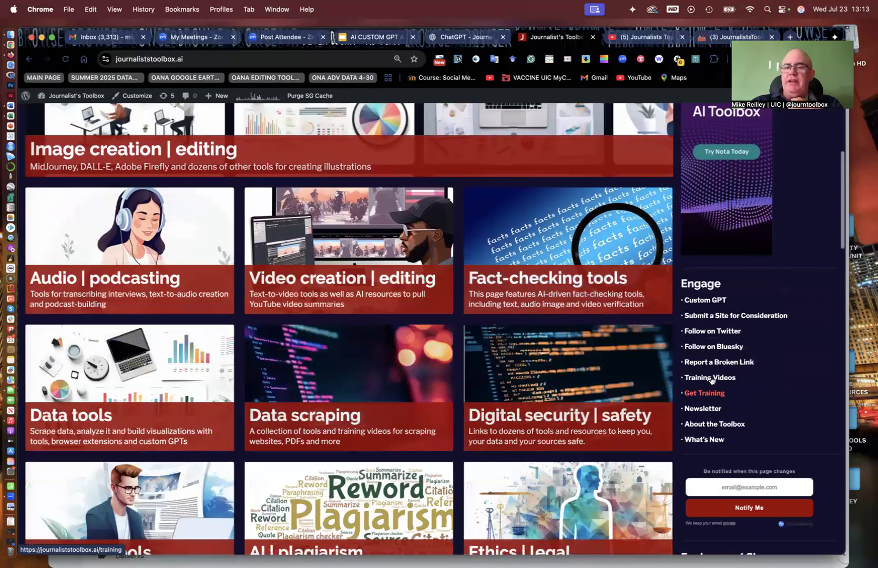
# Step: Switch to the Journalists Toolbox YouTube channel and browse its video list down to the older trainings and back to the latest
pyautogui.click(632, 38)
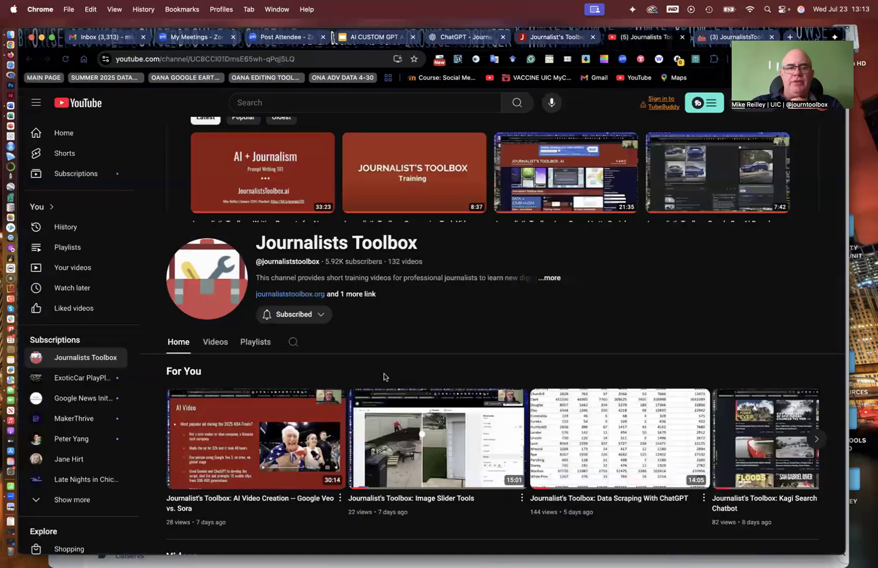
pyautogui.click(213, 342)
pyautogui.scroll(-4, 211, 344)
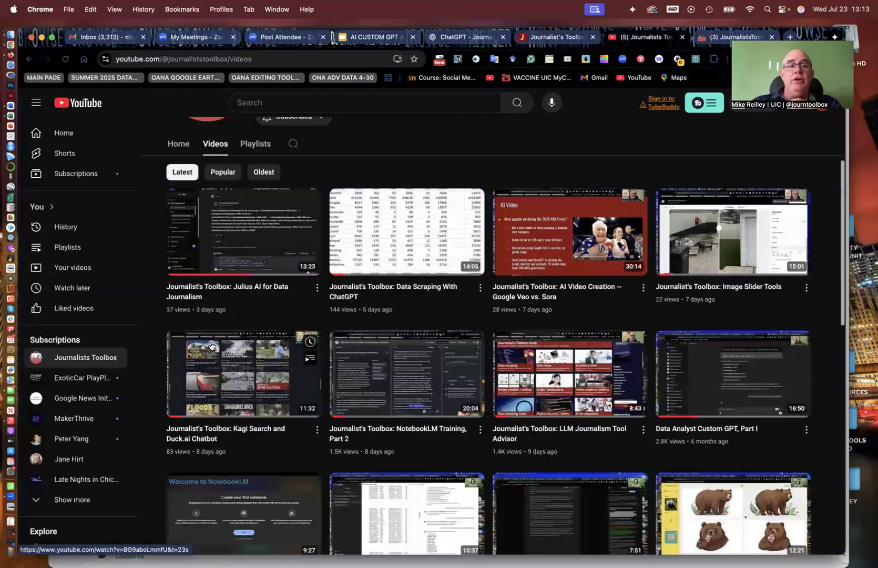
pyautogui.scroll(-3, 255, 334)
pyautogui.scroll(-10, 255, 335)
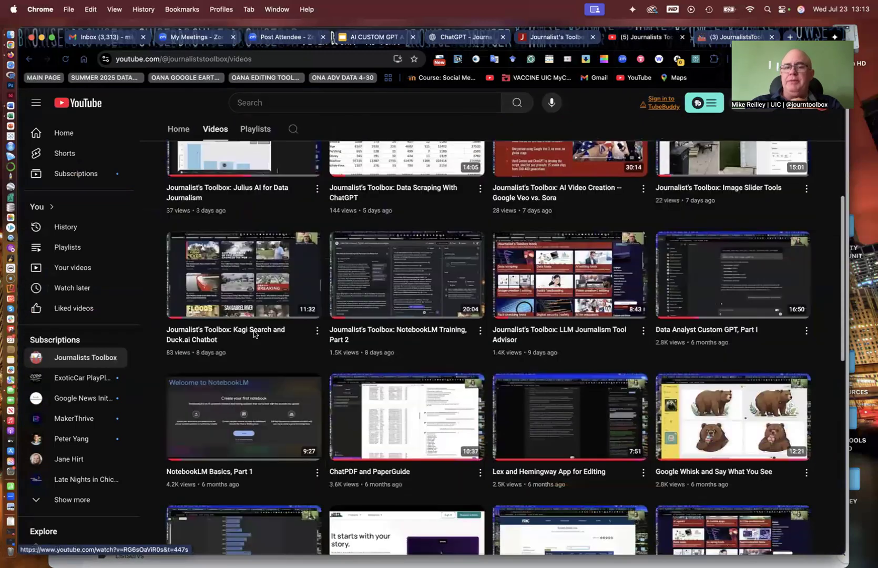
pyautogui.scroll(-7, 255, 335)
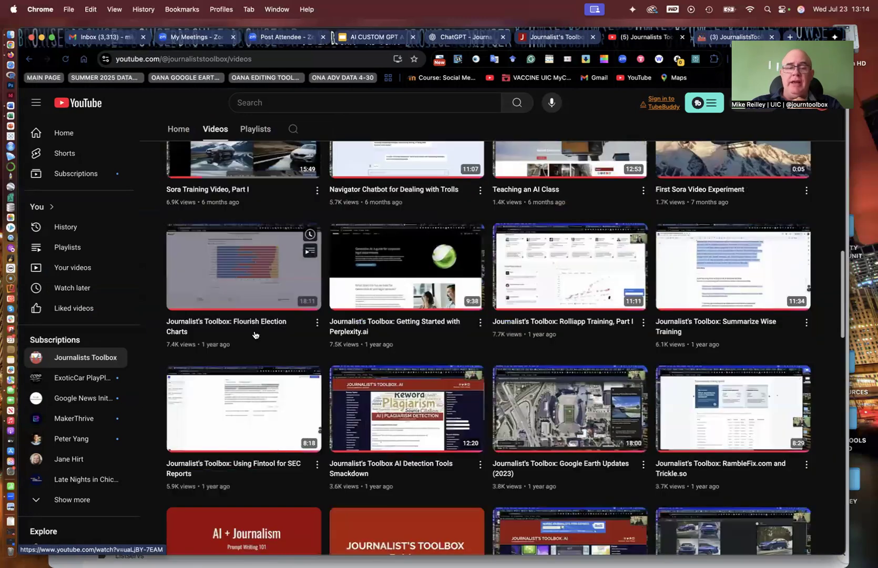
pyautogui.scroll(-6, 255, 335)
pyautogui.scroll(12, 255, 335)
pyautogui.scroll(13, 255, 335)
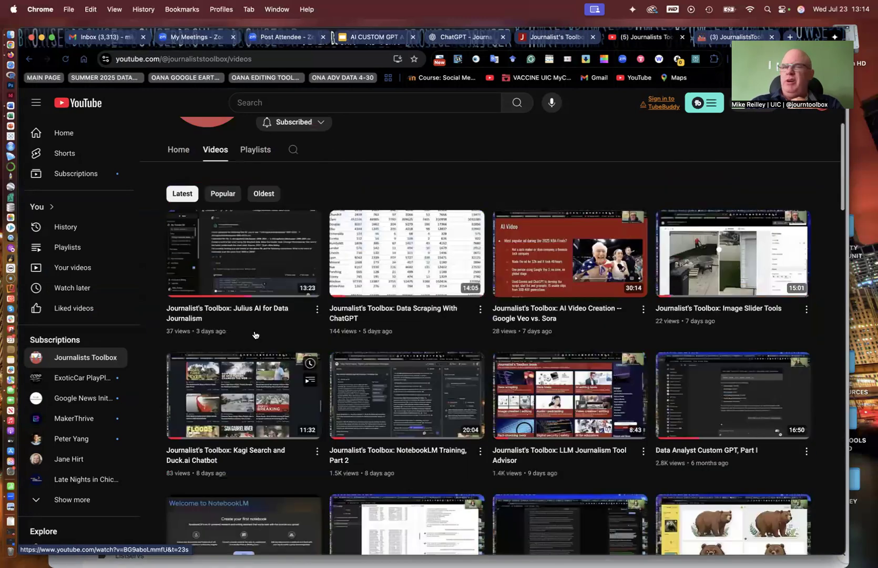
# Step: Switch to the JournalistsToolbox.ai Substack newsletter, open the post "July 22: NotebookLM's New Features" and read its opening paragraphs
pyautogui.click(717, 40)
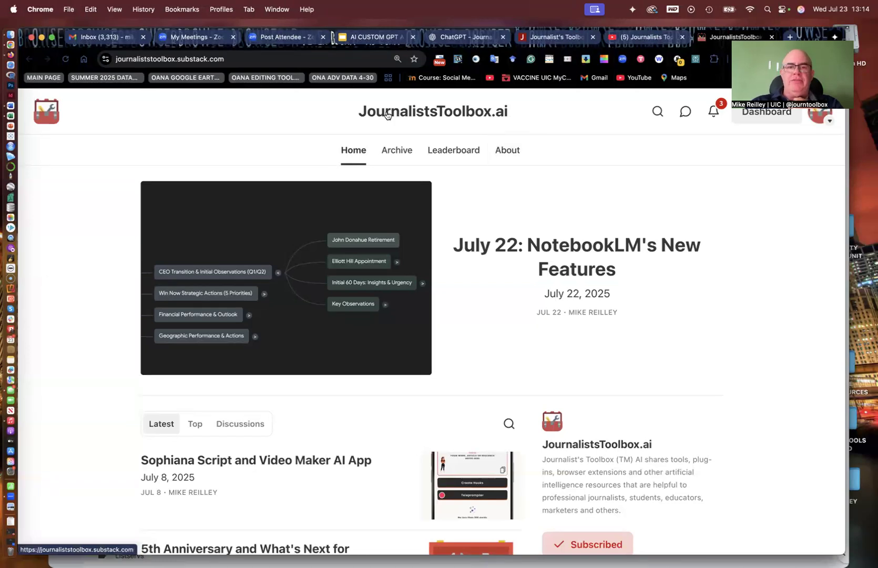
pyautogui.click(572, 244)
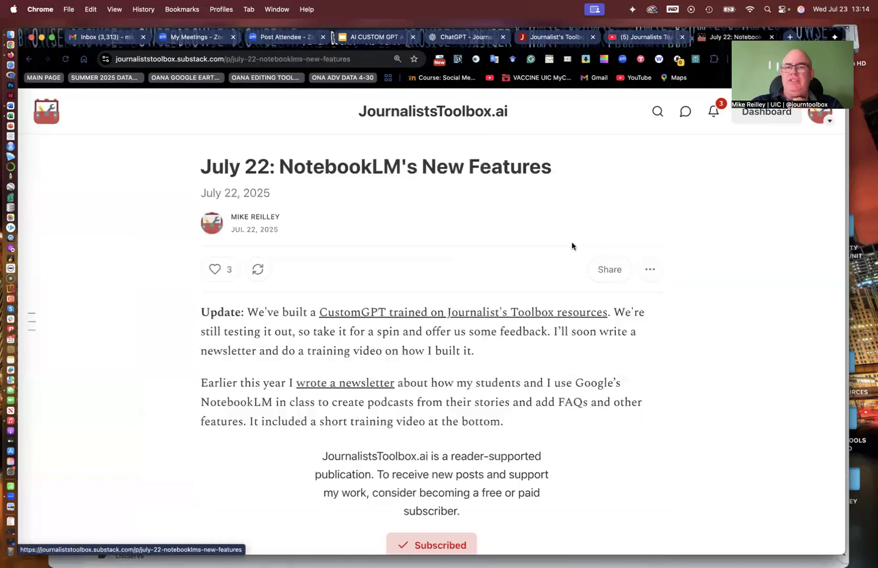
pyautogui.scroll(-1, 311, 338)
pyautogui.scroll(-5, 311, 338)
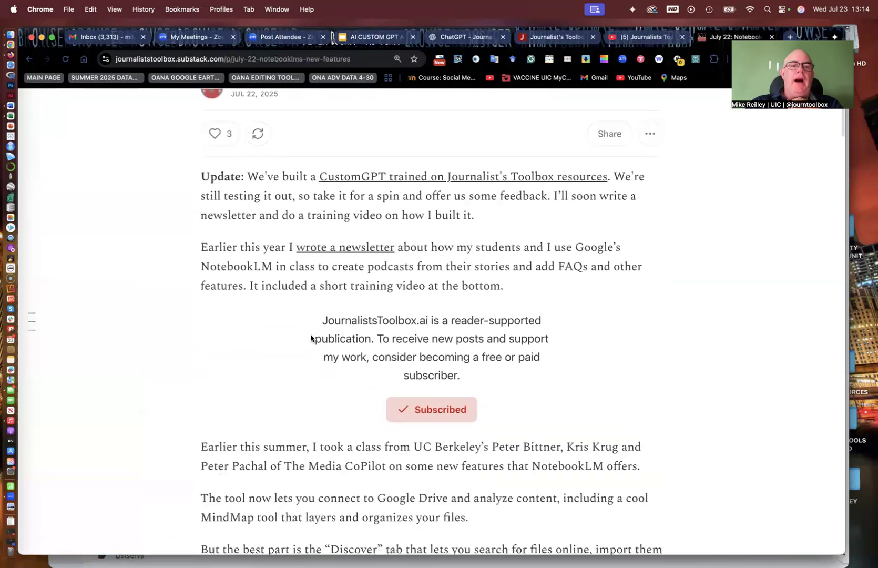
pyautogui.scroll(-3, 310, 338)
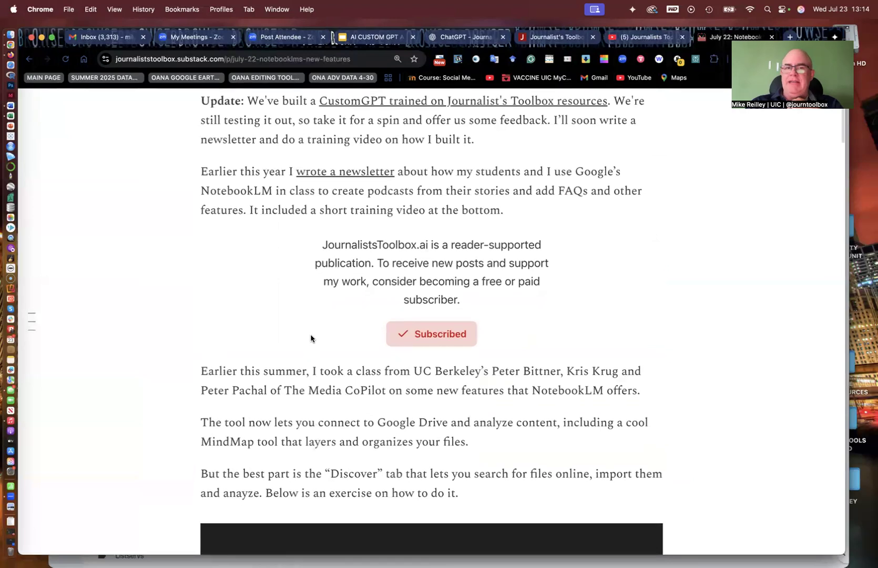
pyautogui.scroll(4, 310, 338)
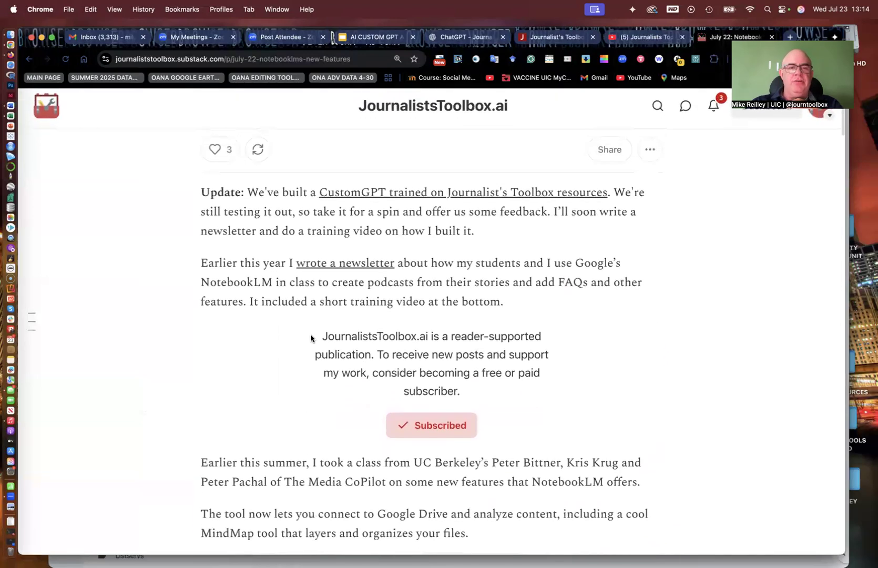
pyautogui.scroll(-12, 310, 338)
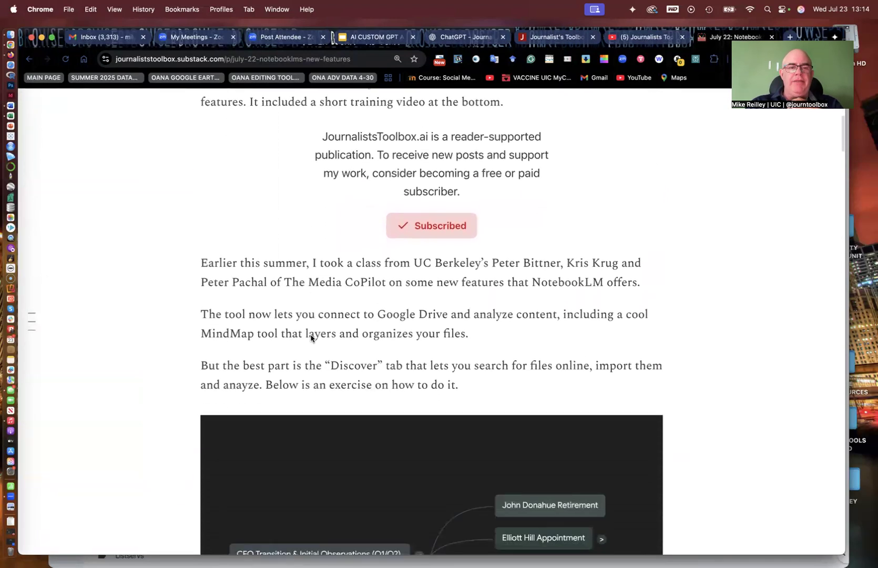
# Step: Read through the newsletter's NotebookLM exercise, from the MindMap example and Nike prompts to the podcast questions and the embedded training video
pyautogui.scroll(-6, 310, 334)
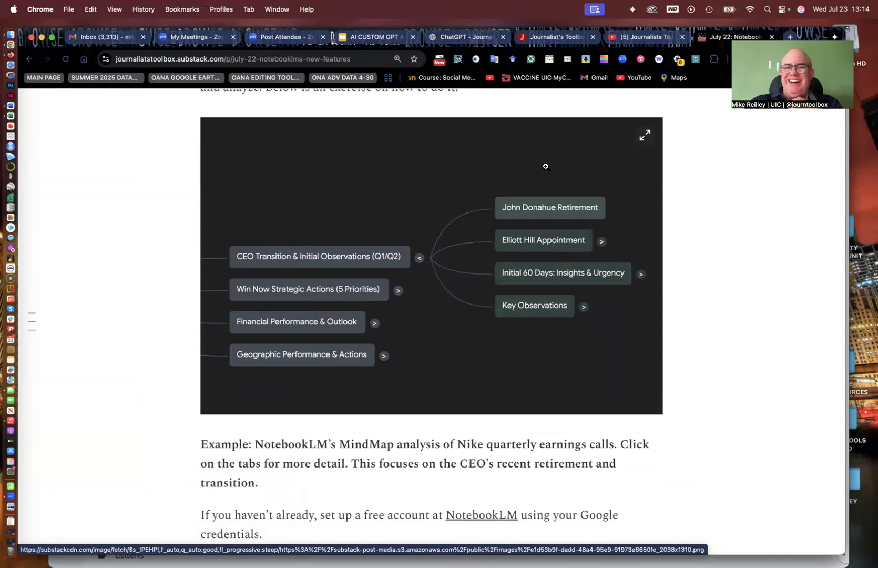
pyautogui.scroll(-7, 515, 294)
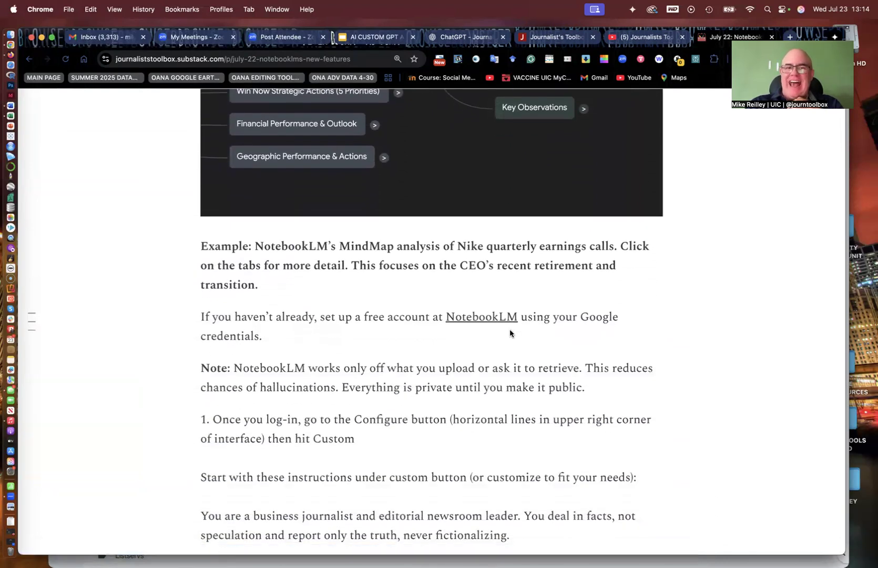
pyautogui.scroll(-14, 509, 330)
pyautogui.scroll(-9, 509, 332)
pyautogui.scroll(-3, 507, 329)
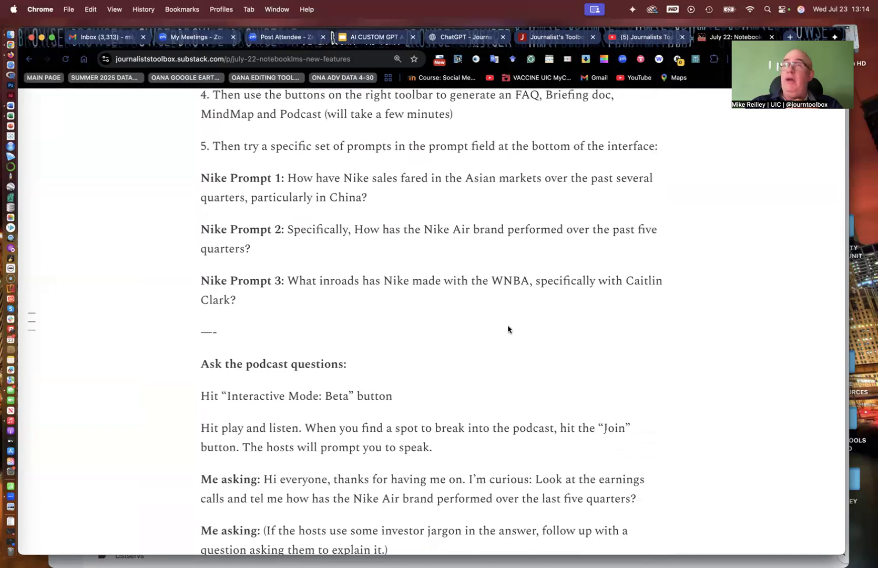
pyautogui.scroll(-5, 508, 329)
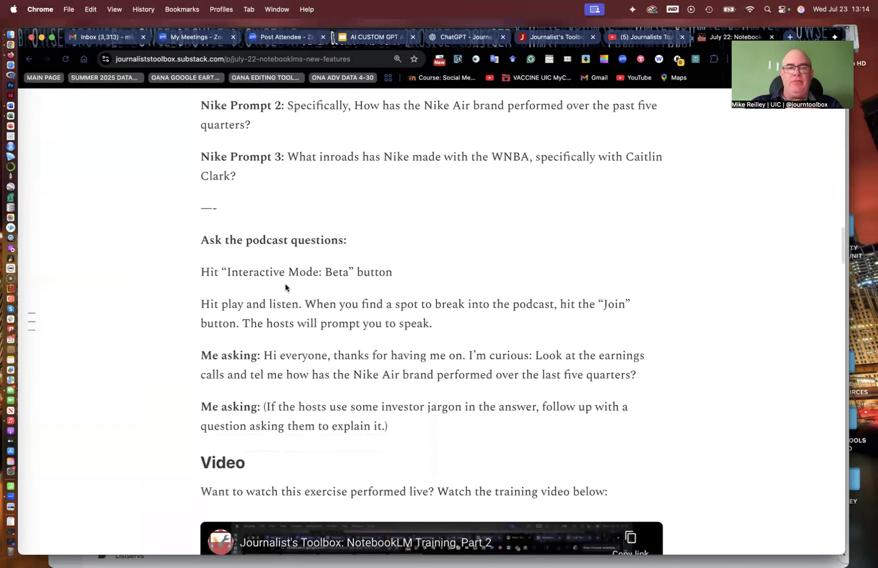
pyautogui.scroll(12, 319, 151)
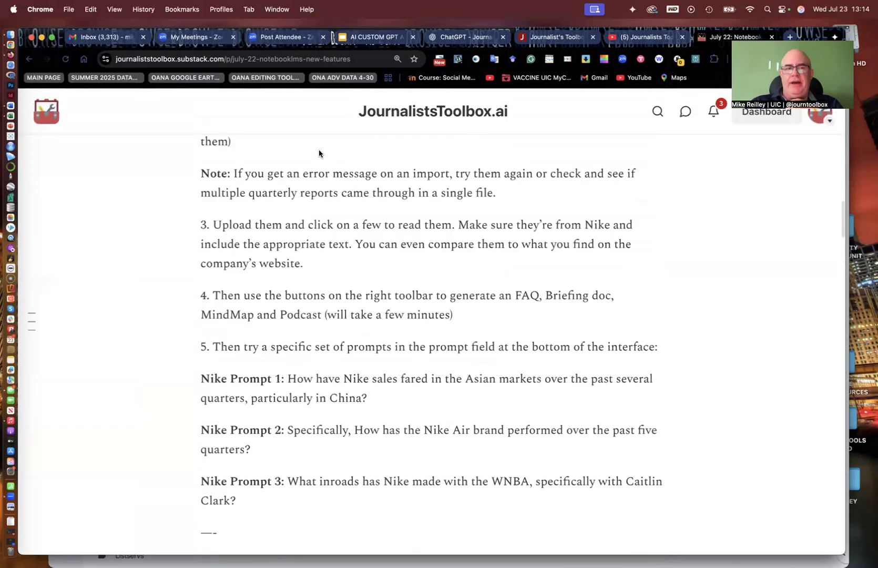
pyautogui.scroll(-7, 319, 151)
pyautogui.scroll(-15, 318, 152)
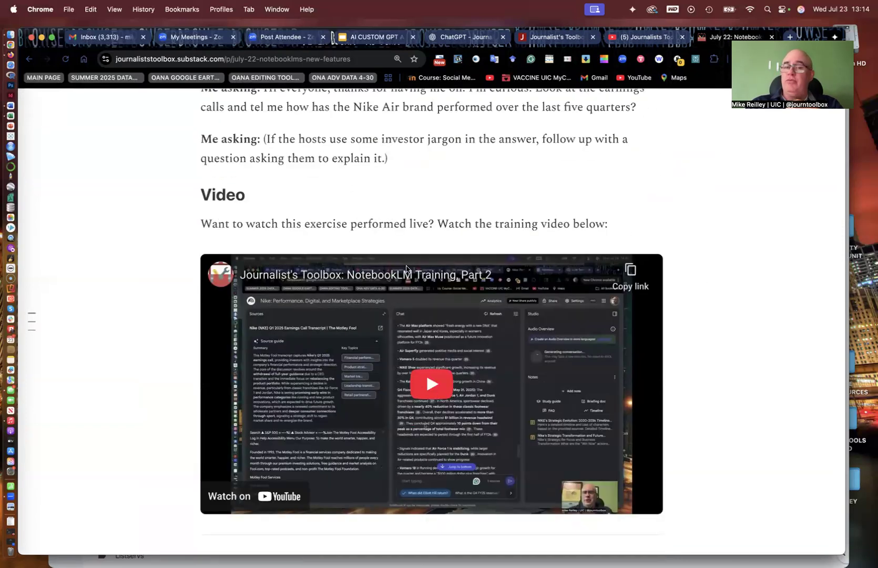
# Step: Review the newsletter's "New in AI news, tools and other resources" list through the Sponsorship section, and return to the start of the post
pyautogui.scroll(-11, 407, 269)
pyautogui.scroll(-17, 407, 269)
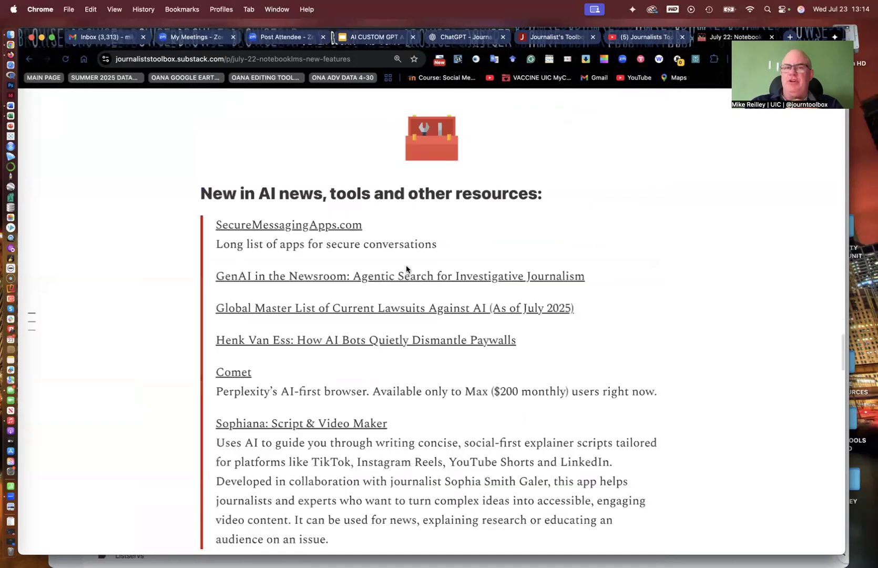
pyautogui.scroll(1, 407, 269)
pyautogui.scroll(2, 406, 269)
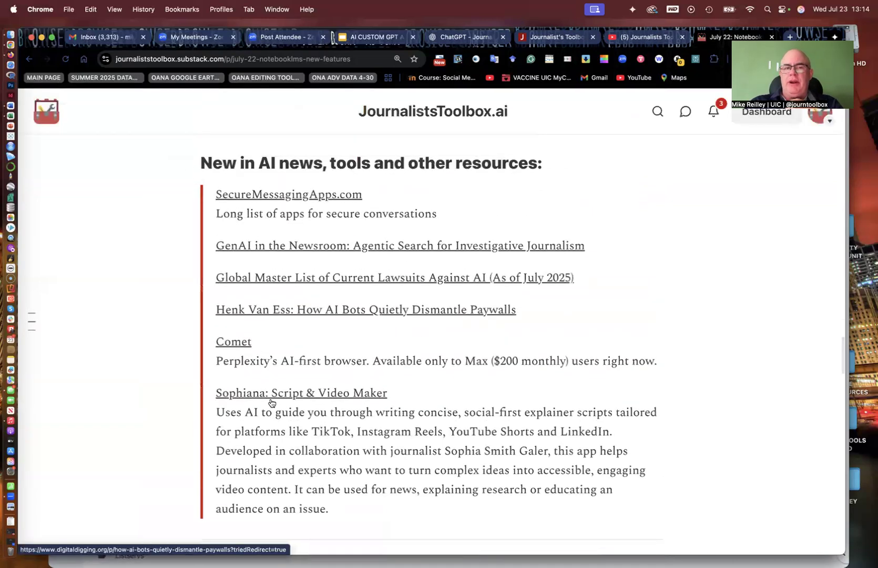
pyautogui.scroll(-10, 351, 120)
pyautogui.scroll(20, 352, 119)
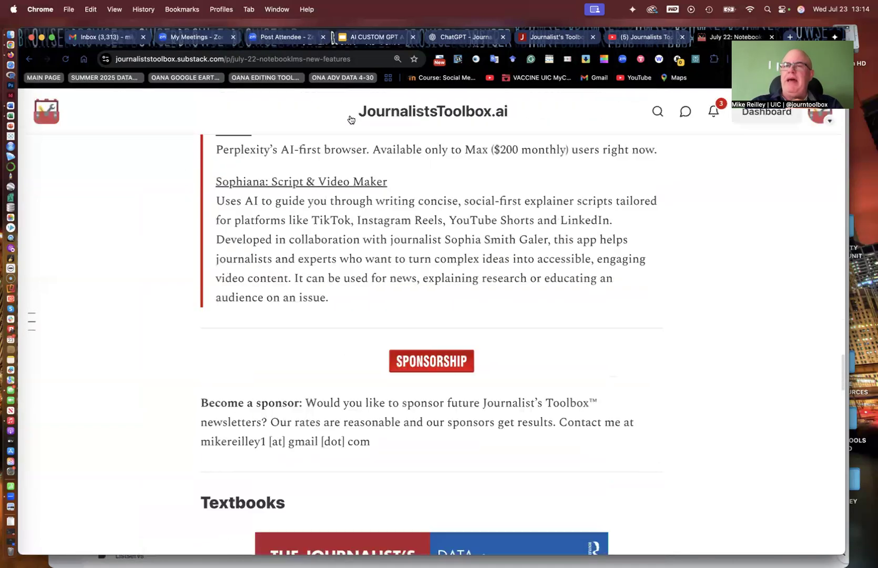
pyautogui.scroll(15, 351, 119)
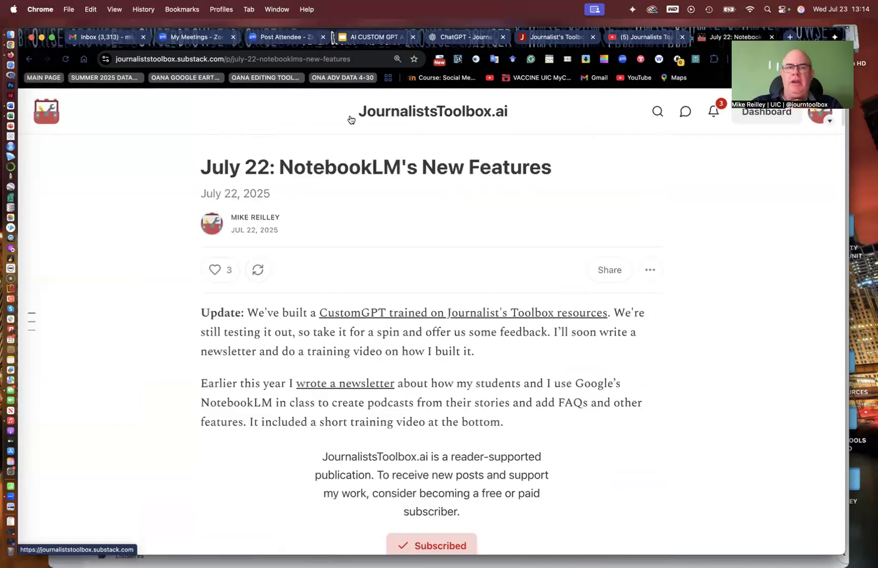